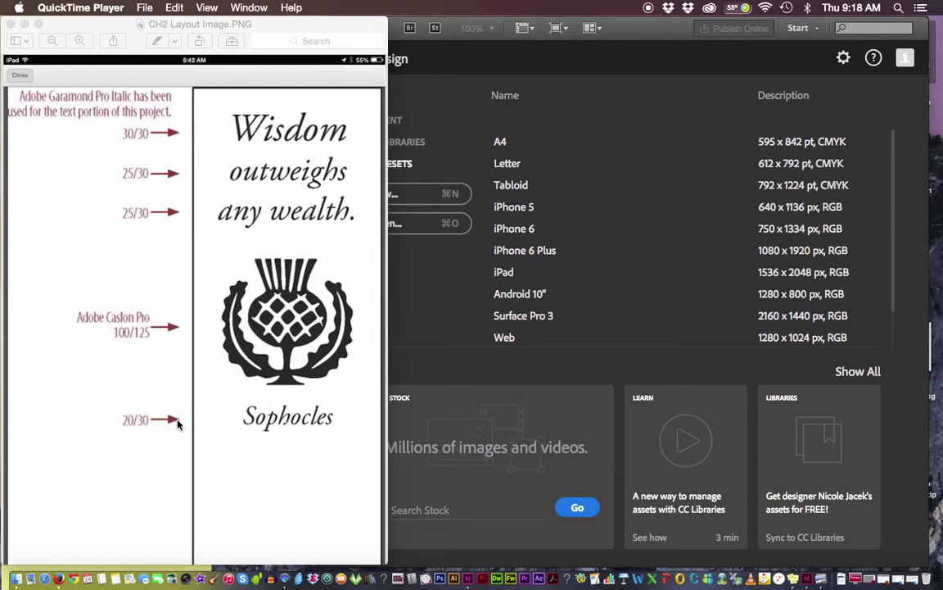
Switch to InDesign and start a new document with the Print intent.
{"action": "left_click", "coordinate": [635, 30]}
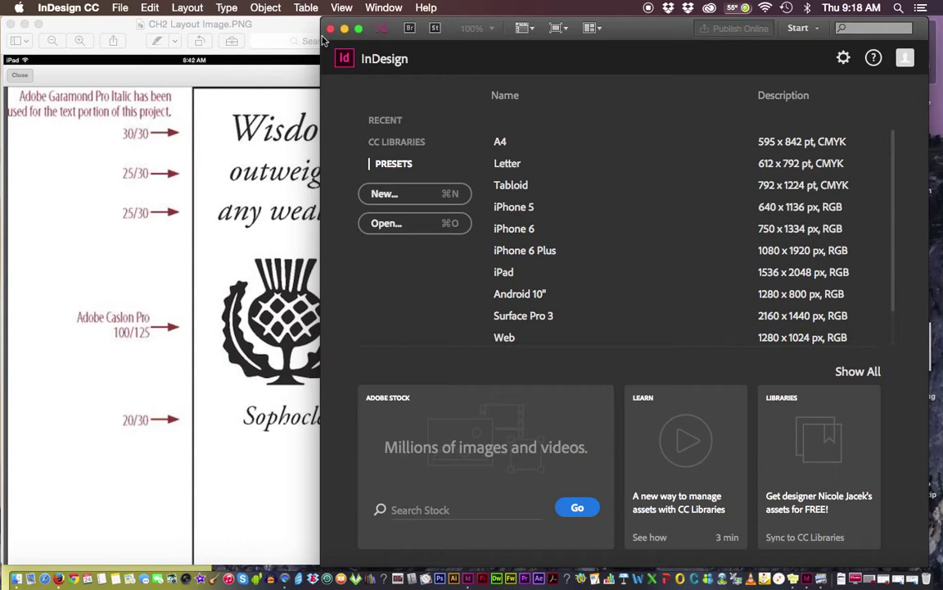
{"action": "left_click", "coordinate": [118, 8]}
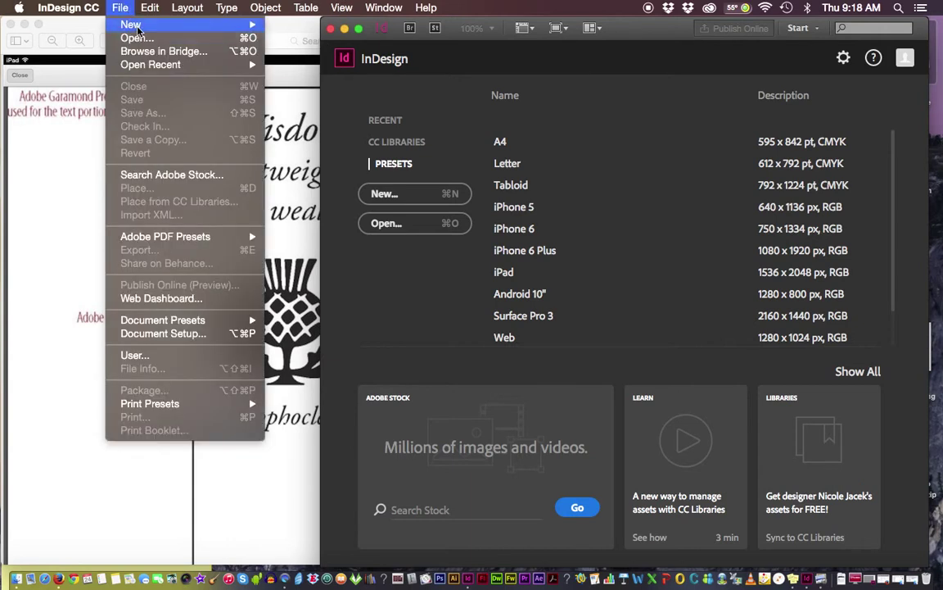
{"action": "mouse_move", "coordinate": [129, 24]}
{"action": "left_click", "coordinate": [283, 26]}
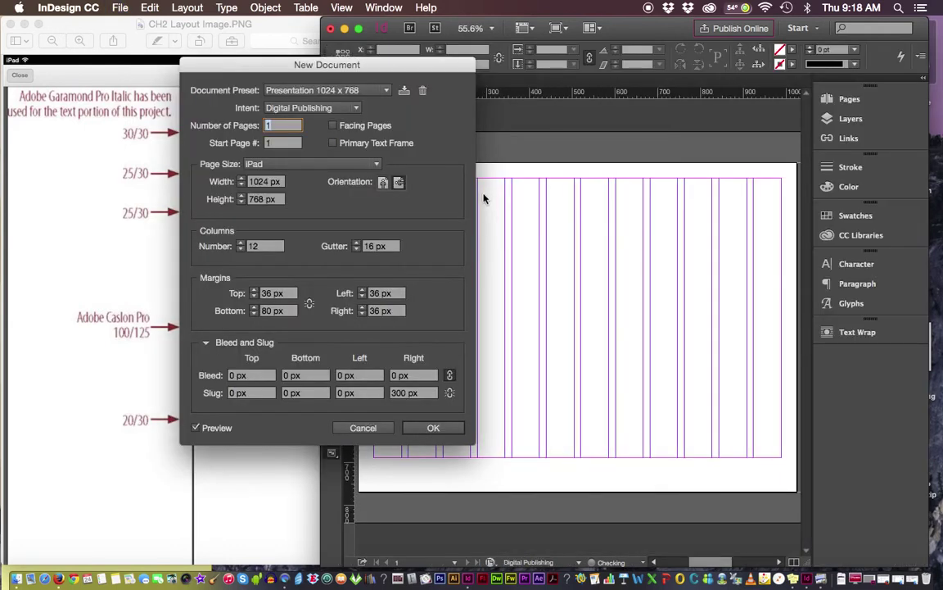
{"action": "left_click", "coordinate": [352, 108]}
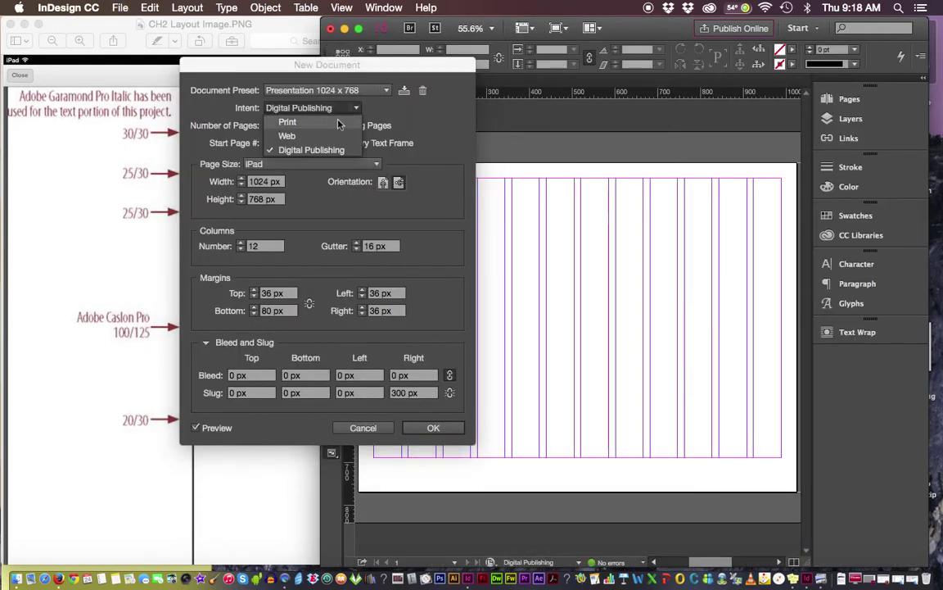
{"action": "left_click", "coordinate": [292, 123]}
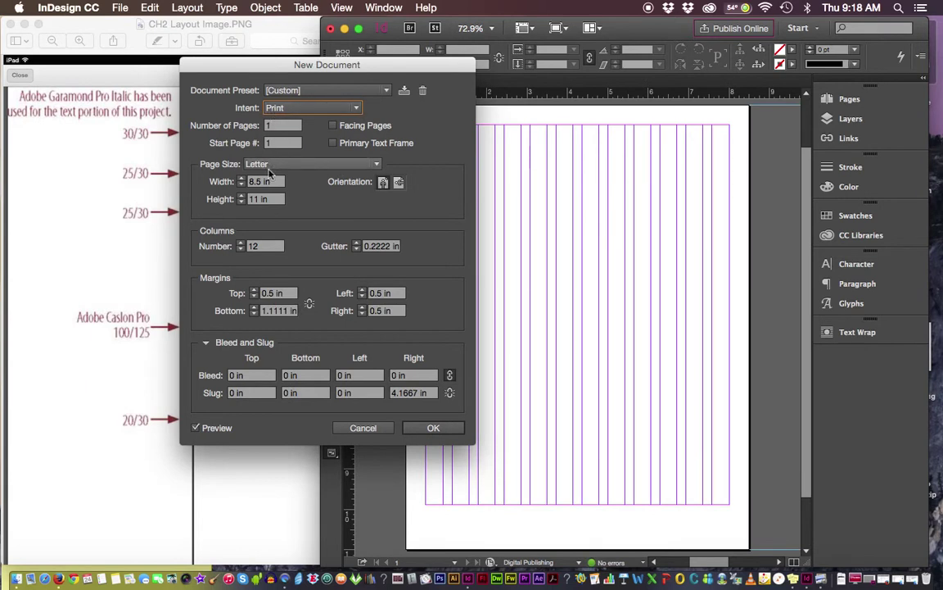
Create the document with 1 column, linked 0.5 in margins on all sides and a right slug of 0.
{"action": "double_click", "coordinate": [261, 247]}
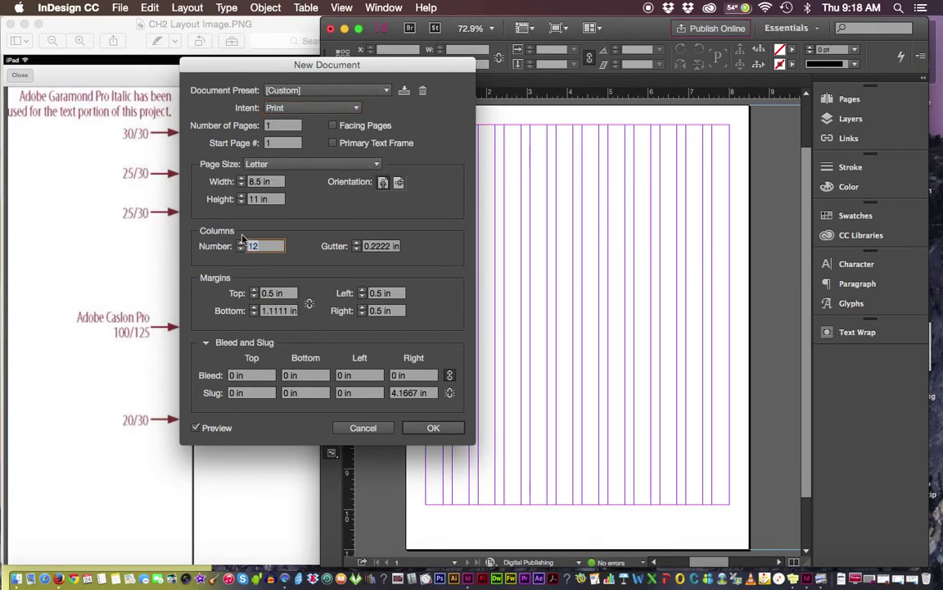
{"action": "type", "text": "1"}
{"action": "left_click", "coordinate": [309, 304]}
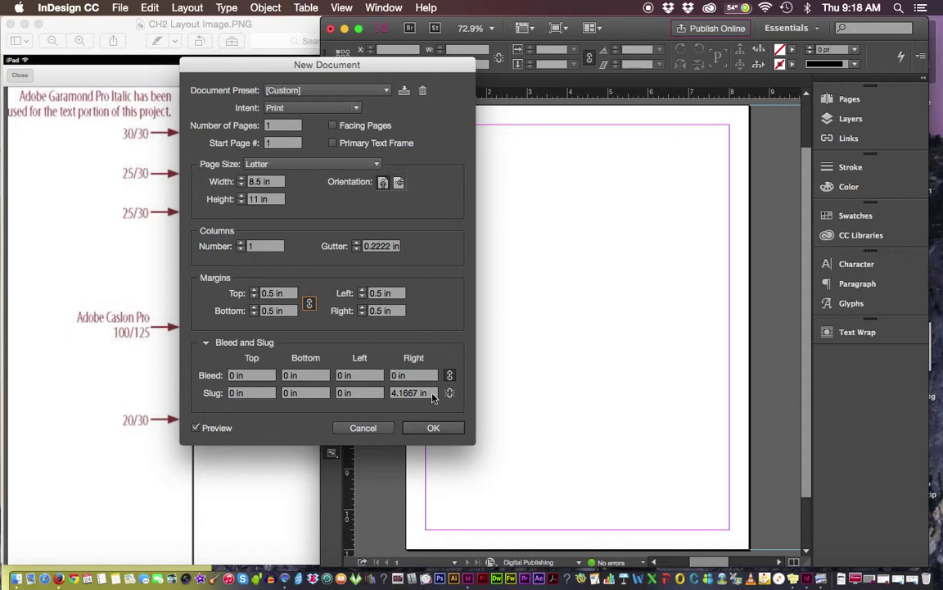
{"action": "left_click_drag", "start_coordinate": [421, 391], "coordinate": [381, 391]}
{"action": "type", "text": "0"}
{"action": "left_click", "coordinate": [434, 428]}
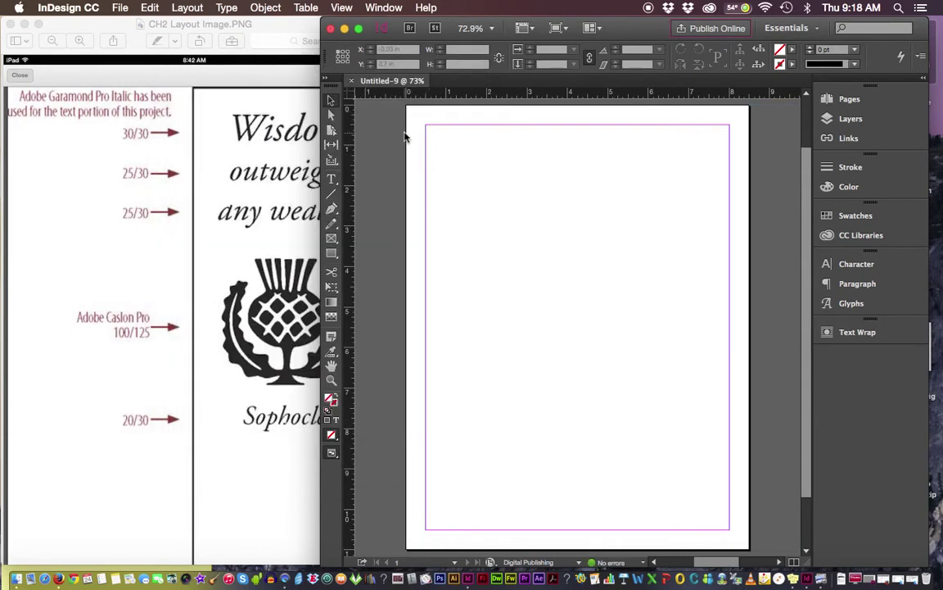
{"action": "left_click", "coordinate": [334, 238]}
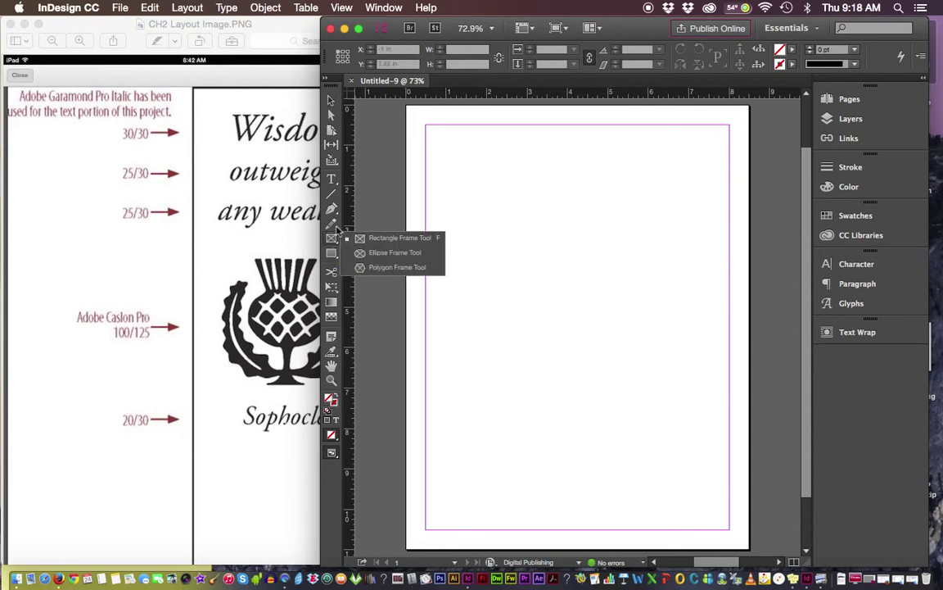
{"action": "left_click", "coordinate": [333, 179]}
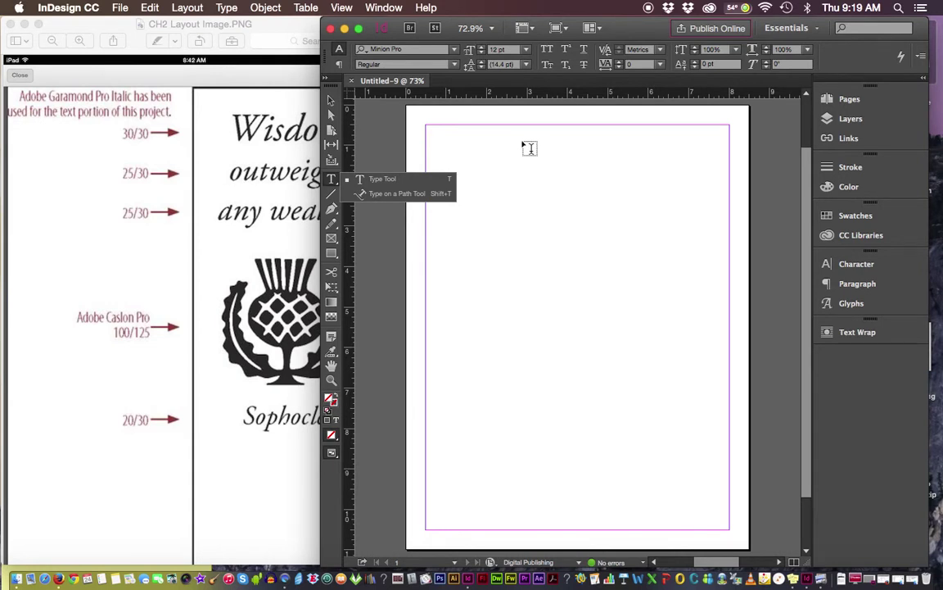
{"action": "left_click", "coordinate": [330, 100]}
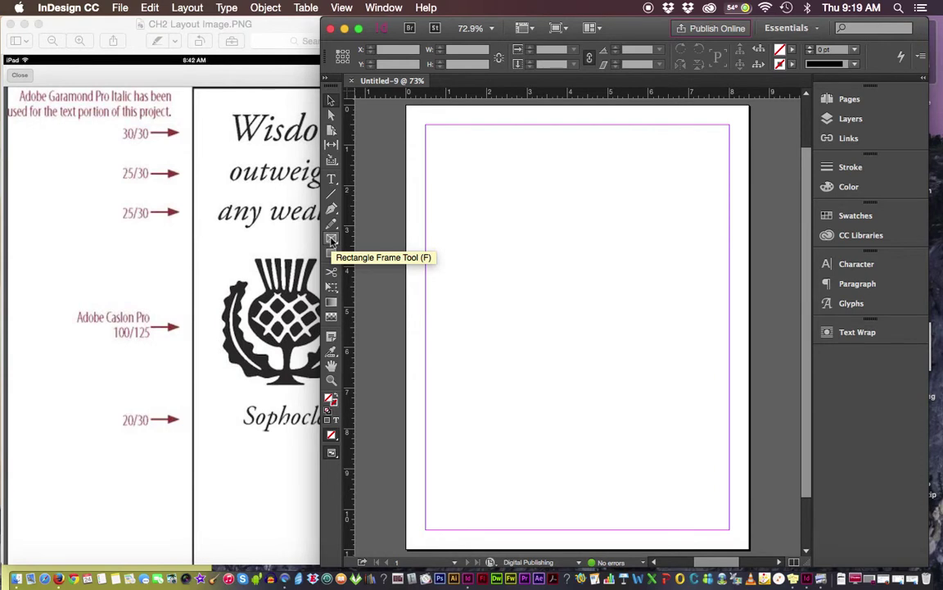
{"action": "left_click", "coordinate": [332, 238]}
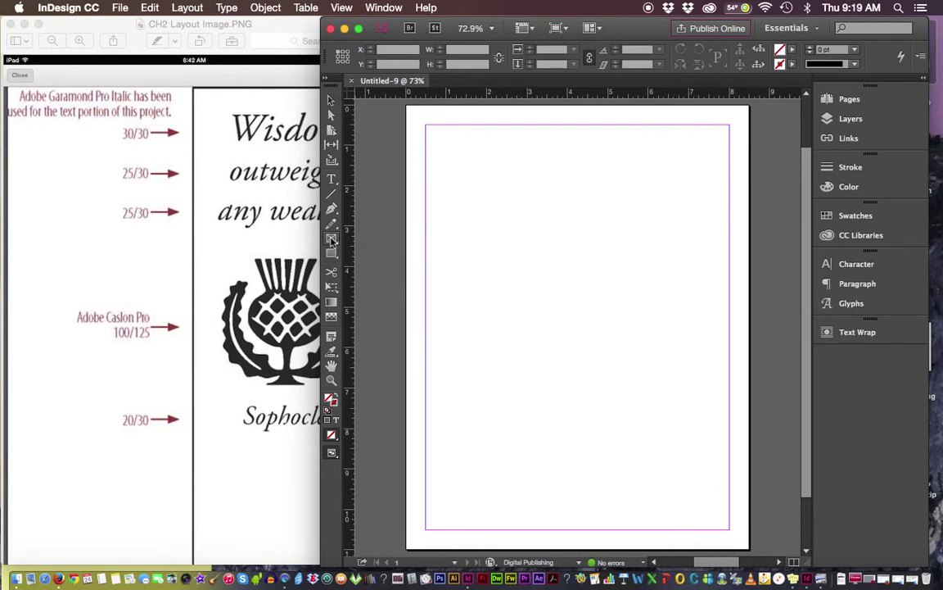
{"action": "left_click", "coordinate": [329, 412]}
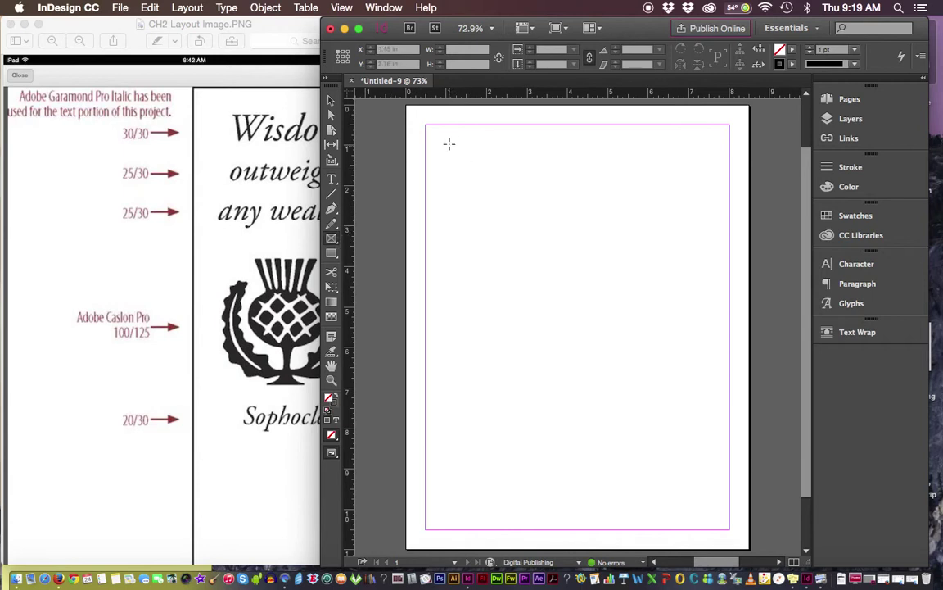
{"action": "left_click_drag", "start_coordinate": [436, 130], "coordinate": [578, 400]}
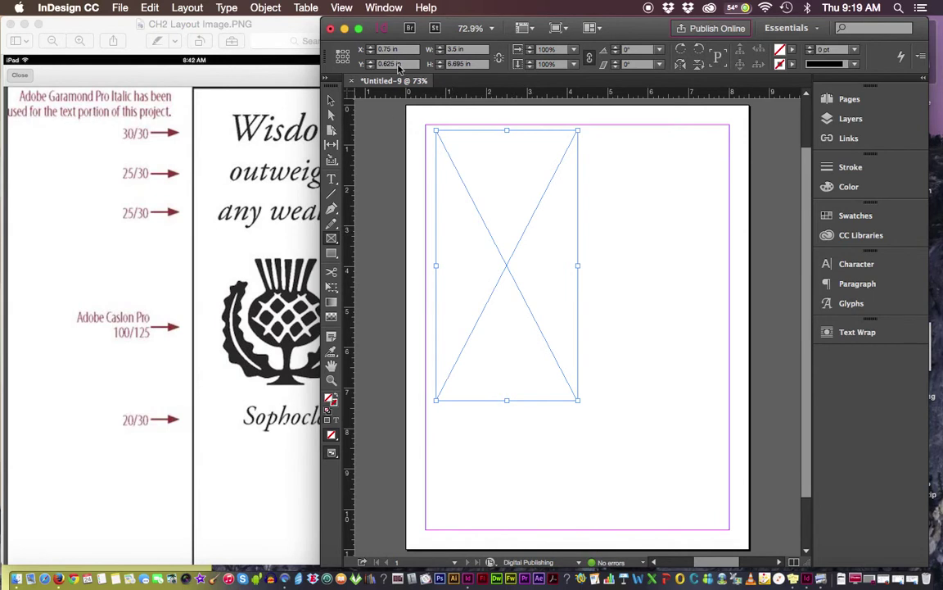
{"action": "left_click", "coordinate": [332, 101]}
{"action": "left_click_drag", "start_coordinate": [457, 135], "coordinate": [452, 127]}
{"action": "key", "text": "Delete"}
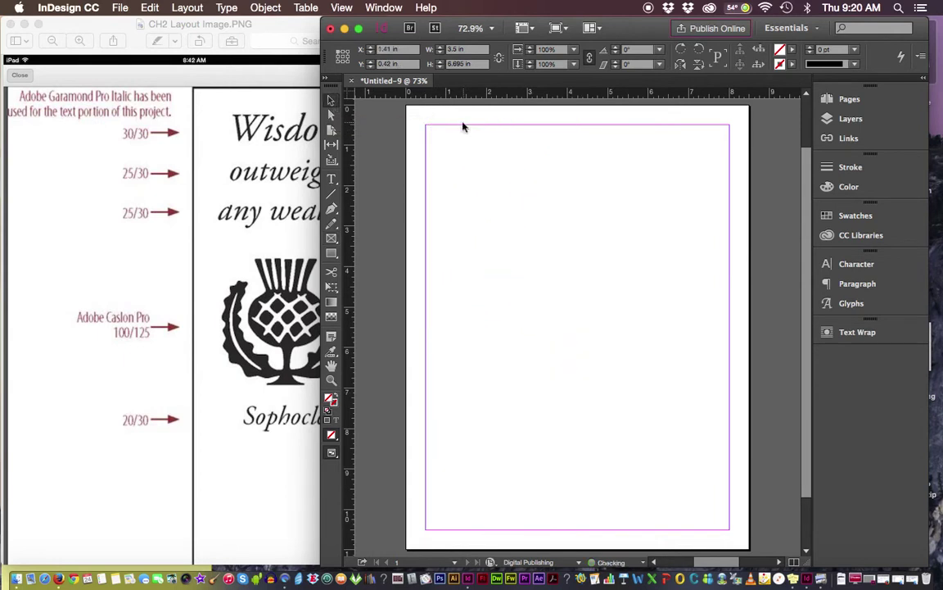
Create a rectangle frame 2 in wide and 7 in high on the page using exact dimensions.
{"action": "left_click", "coordinate": [331, 239]}
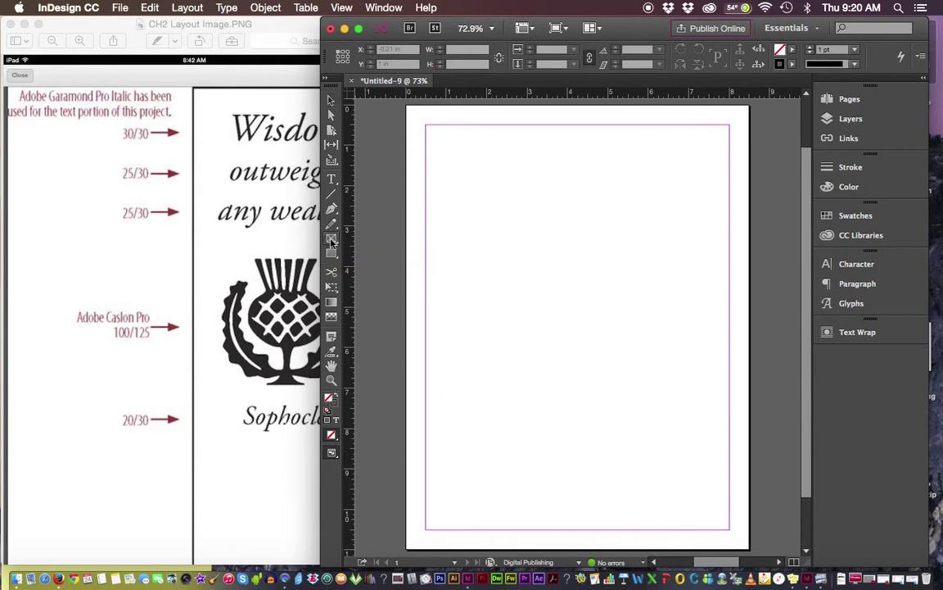
{"action": "left_click", "coordinate": [513, 159]}
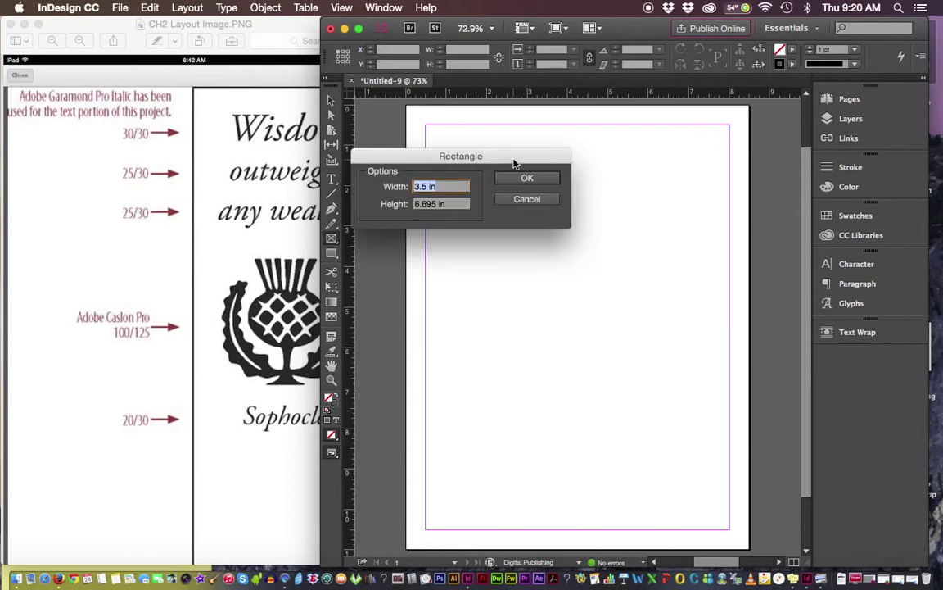
{"action": "left_click_drag", "start_coordinate": [514, 159], "coordinate": [560, 127]}
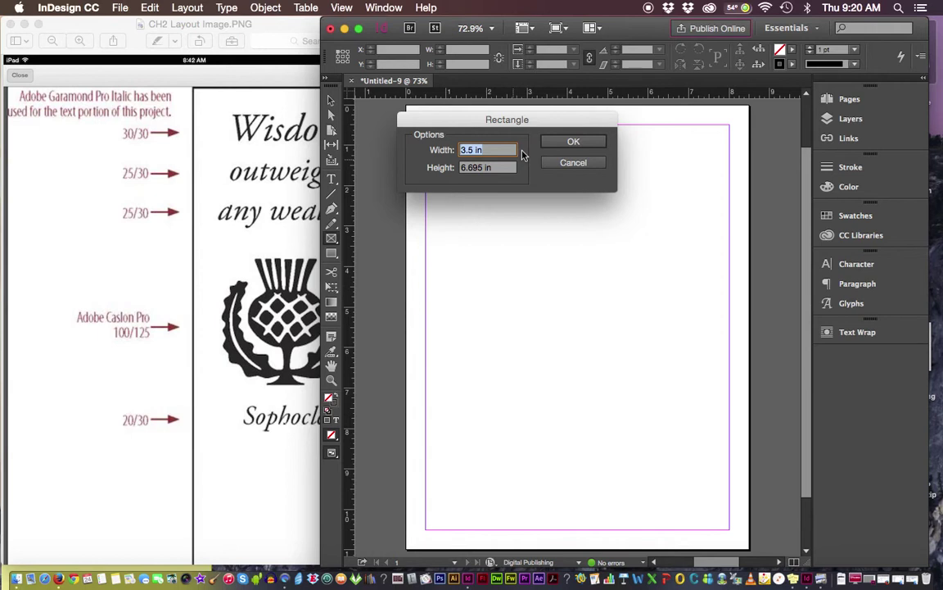
{"action": "type", "text": "2"}
{"action": "key", "text": "Tab"}
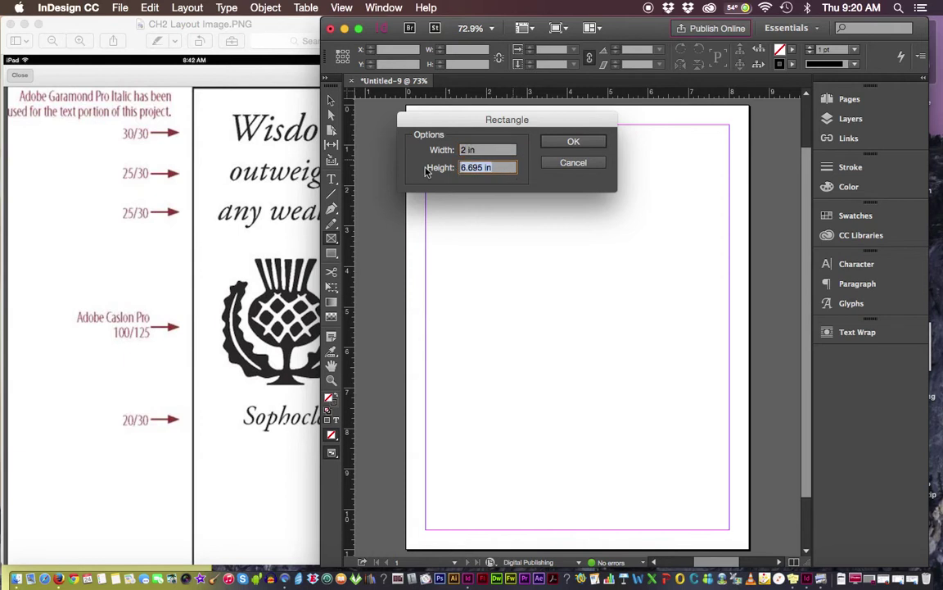
{"action": "type", "text": "7"}
{"action": "left_click", "coordinate": [573, 141]}
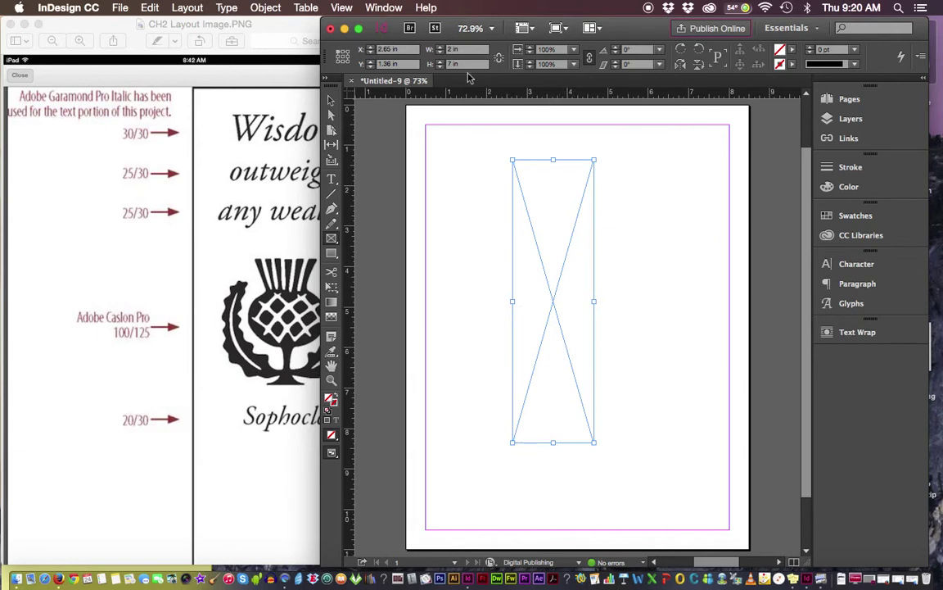
{"action": "left_click", "coordinate": [449, 50]}
{"action": "right_click", "coordinate": [461, 96]}
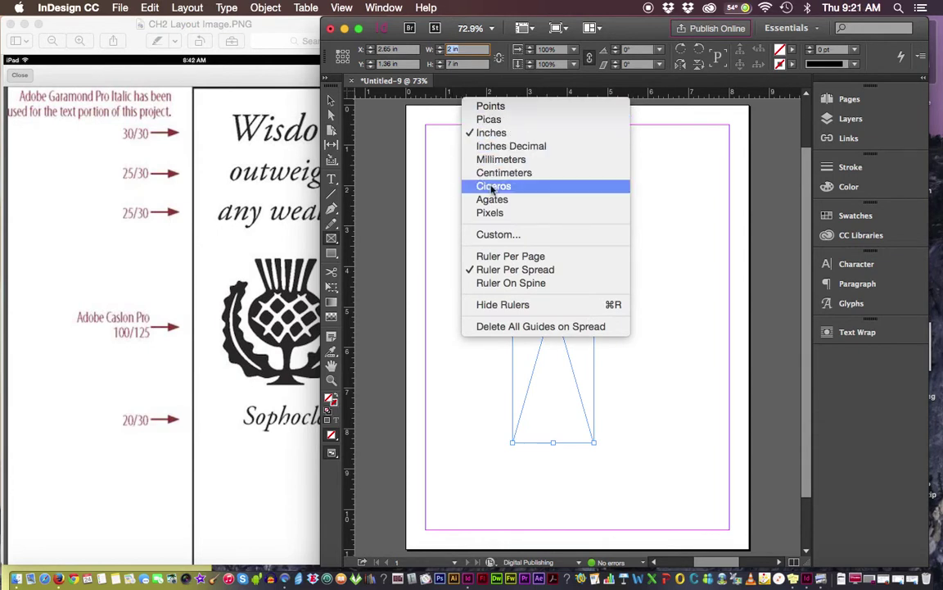
{"action": "left_click", "coordinate": [423, 122]}
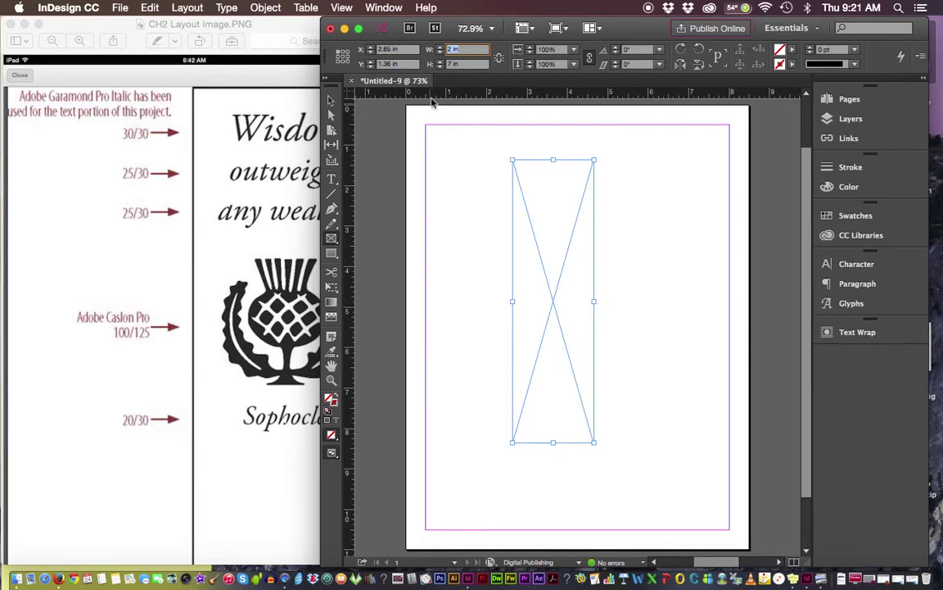
{"action": "left_click", "coordinate": [330, 101]}
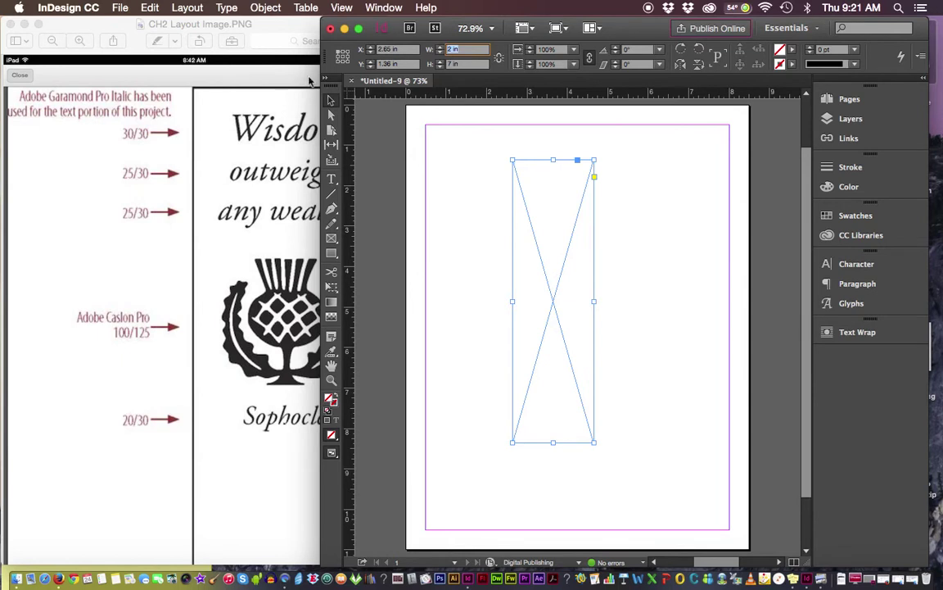
{"action": "left_click", "coordinate": [215, 75]}
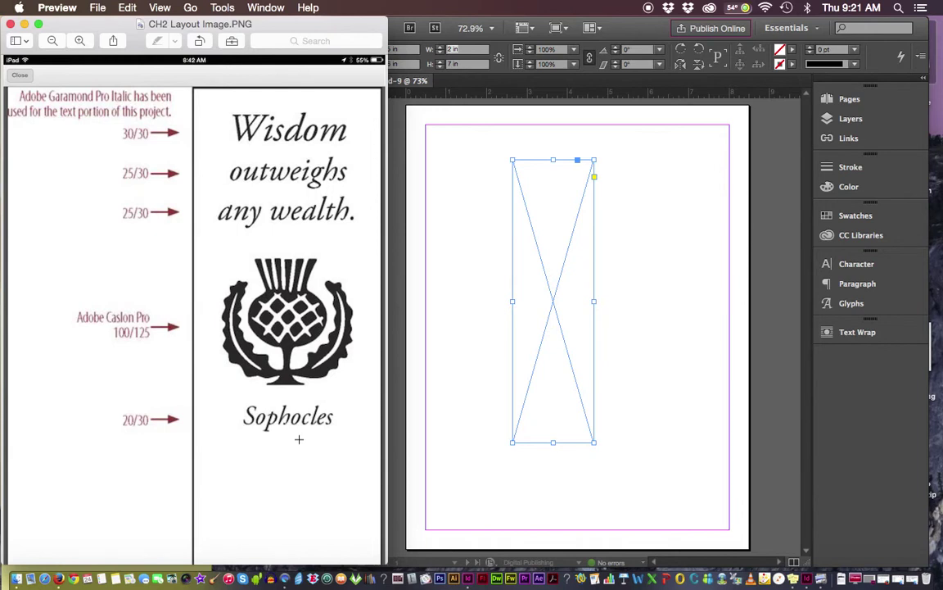
{"action": "left_click", "coordinate": [399, 27]}
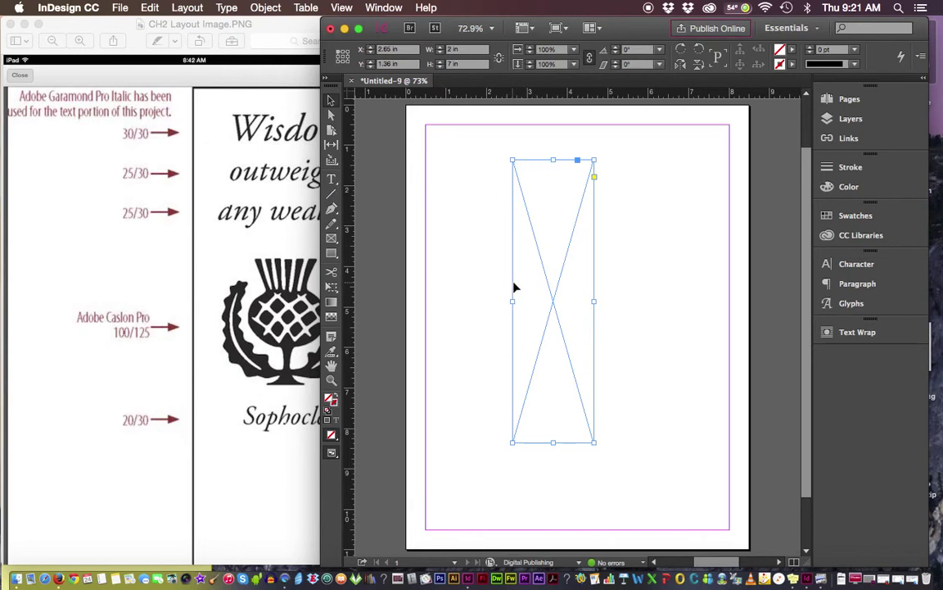
Apply the default fill and 1 pt black stroke to the frame, and check it in Preview mode before returning to Normal view.
{"action": "left_click", "coordinate": [328, 415]}
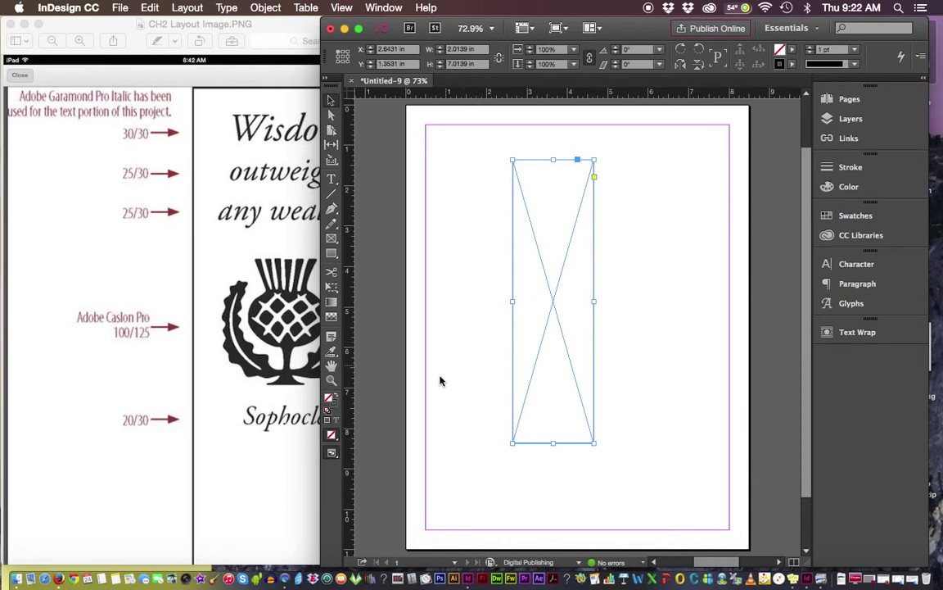
{"action": "left_click_drag", "start_coordinate": [331, 452], "coordinate": [375, 464]}
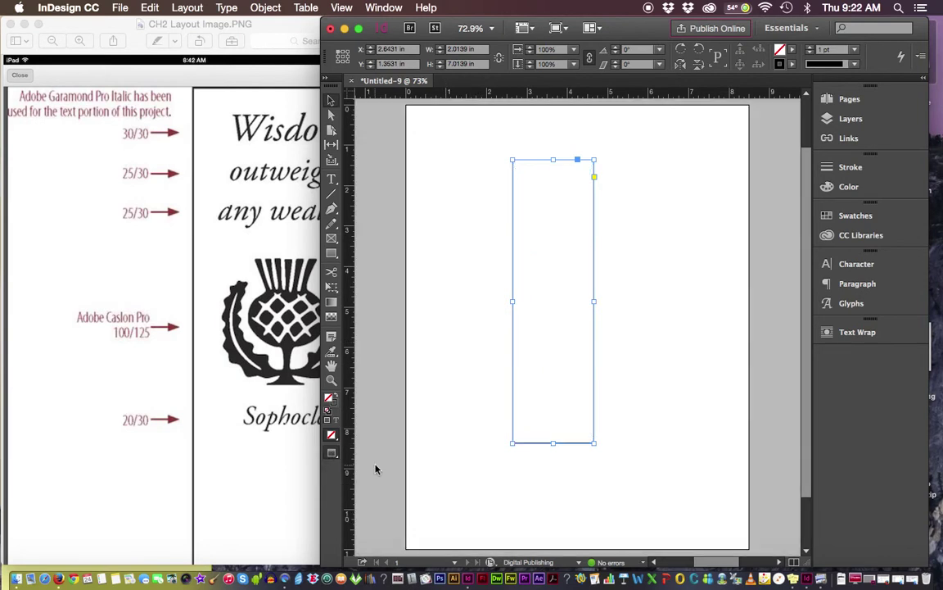
{"action": "left_click", "coordinate": [474, 469]}
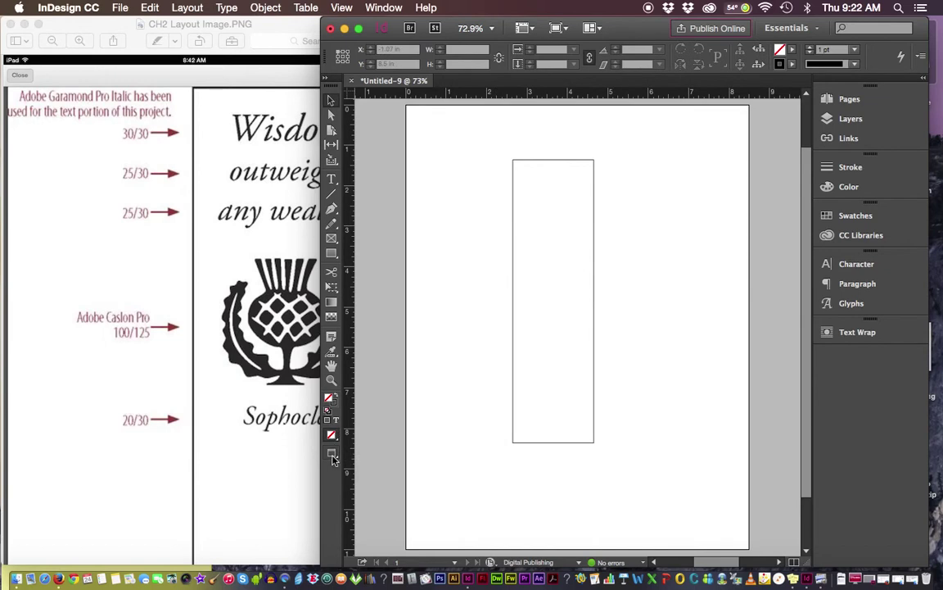
{"action": "left_click_drag", "start_coordinate": [332, 457], "coordinate": [373, 453]}
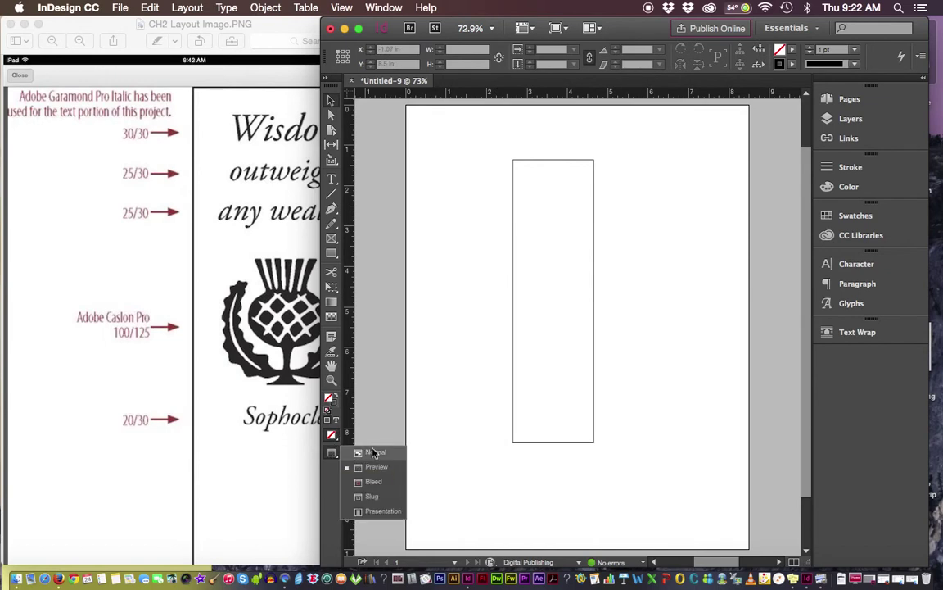
{"action": "left_click_drag", "start_coordinate": [373, 453], "coordinate": [373, 453]}
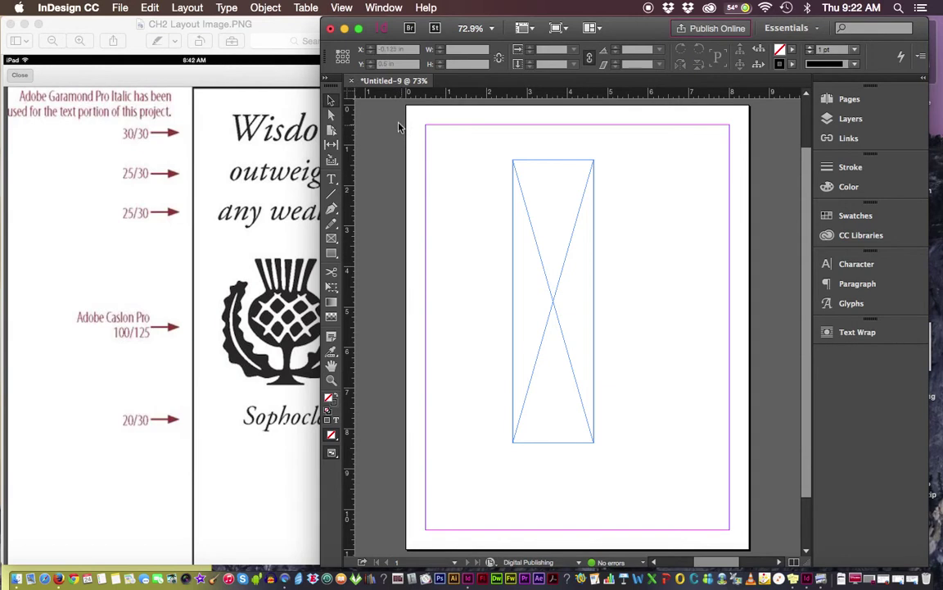
{"action": "left_click", "coordinate": [532, 160]}
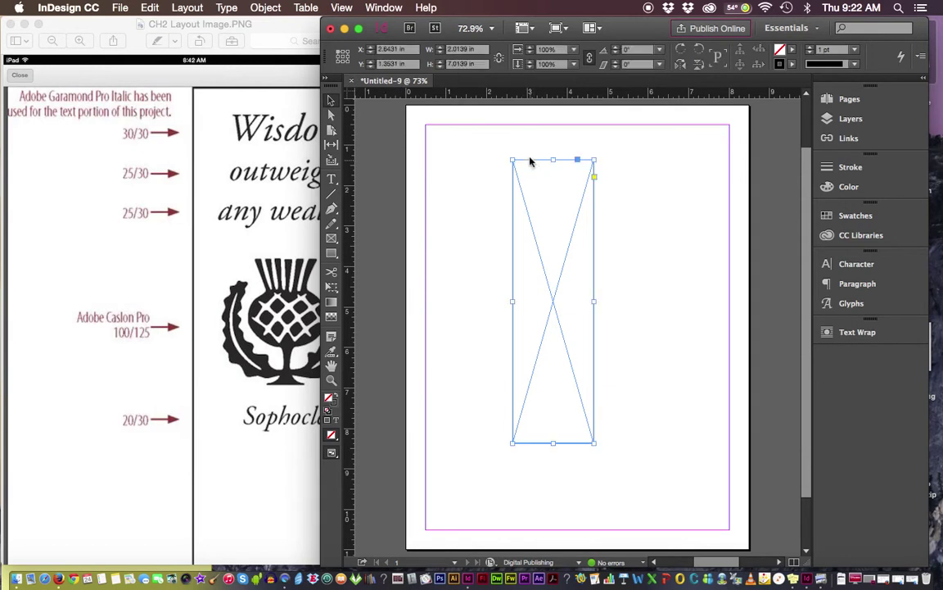
{"action": "left_click", "coordinate": [332, 179]}
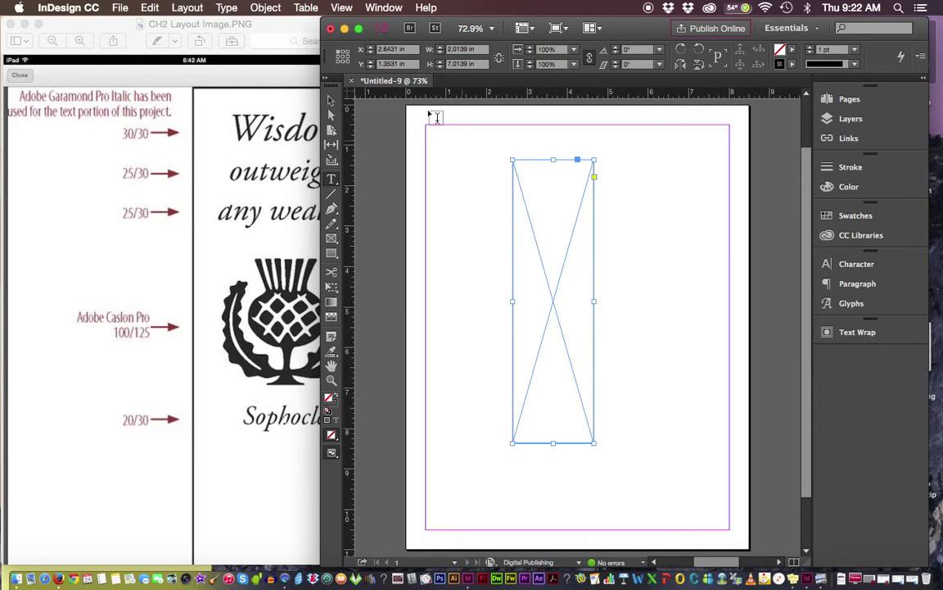
{"action": "left_click", "coordinate": [266, 8]}
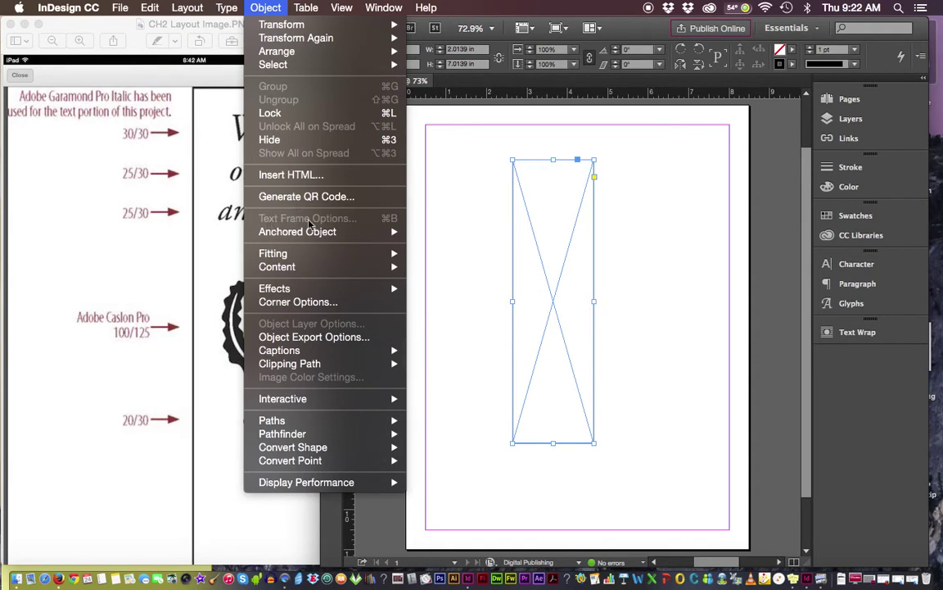
{"action": "key", "text": "Escape"}
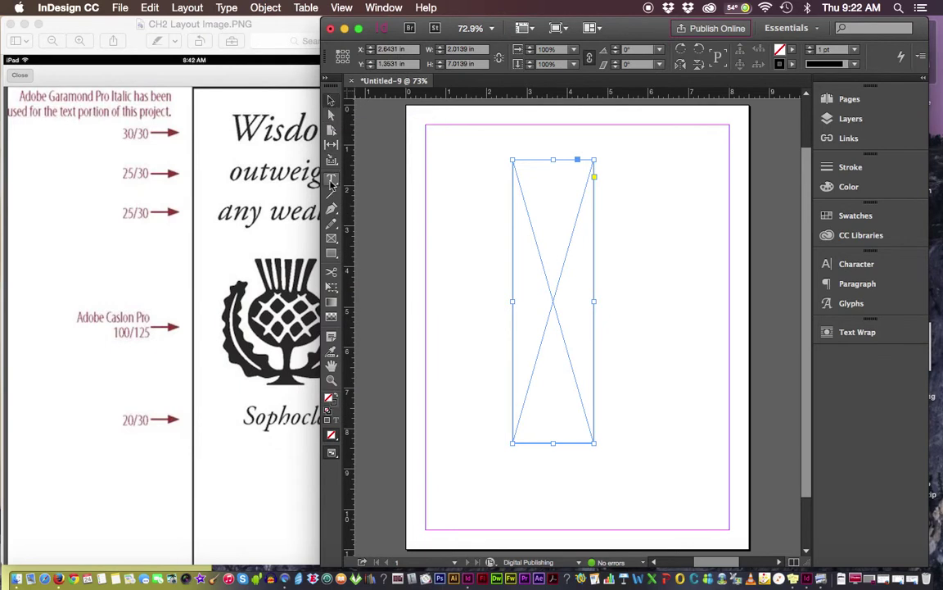
{"action": "left_click", "coordinate": [274, 10]}
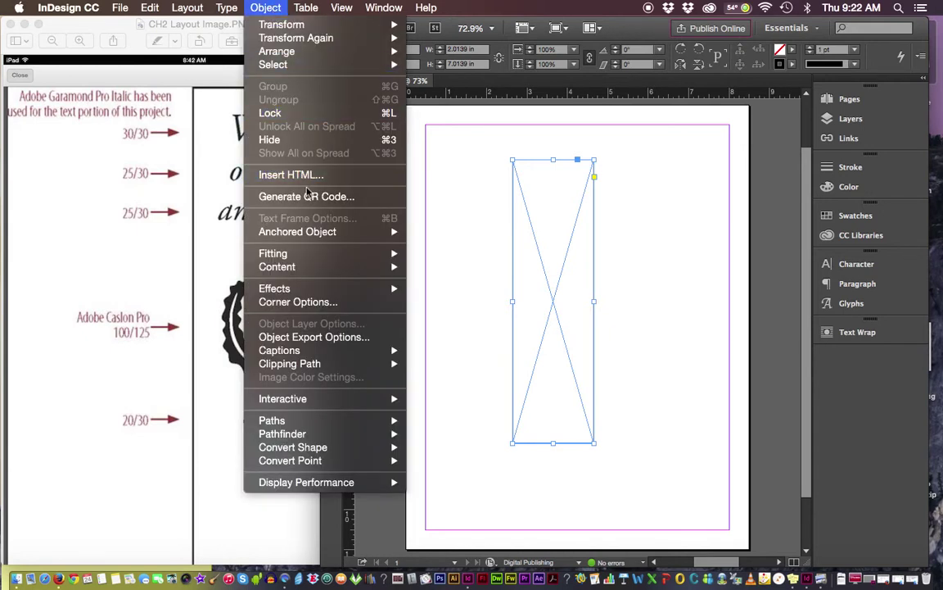
{"action": "left_click", "coordinate": [569, 190]}
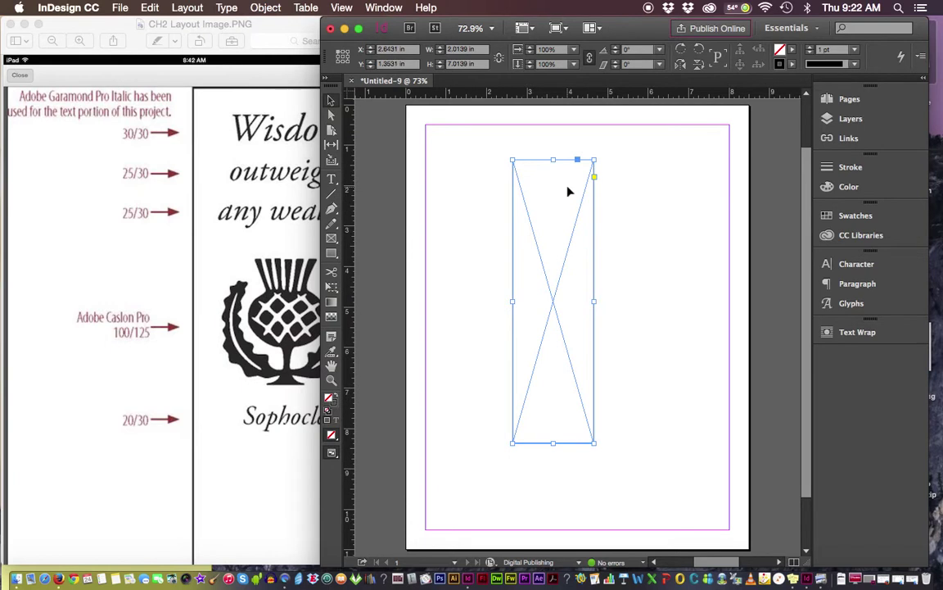
Convert the empty rectangle frame into a text frame and open its Text Frame Options.
{"action": "key", "text": "t"}
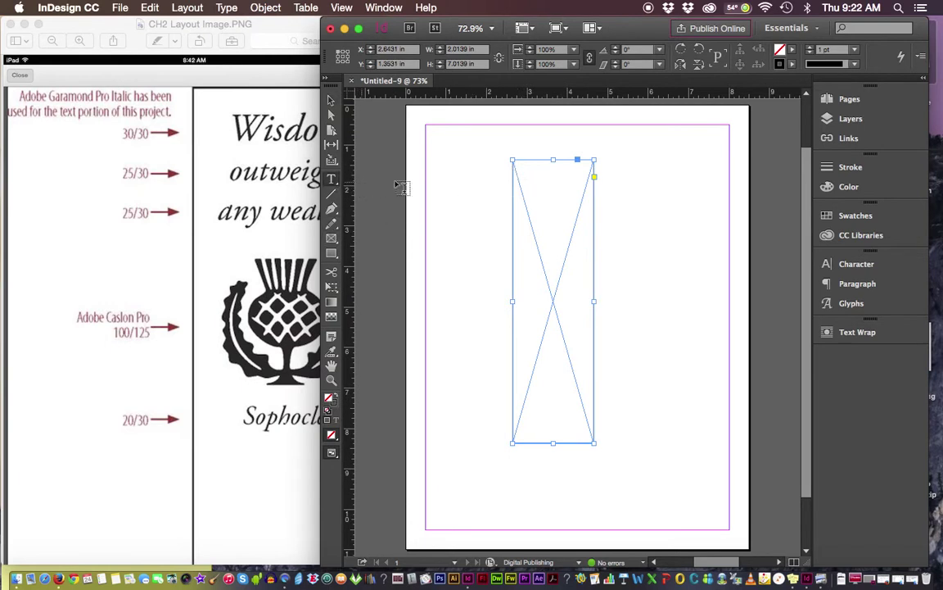
{"action": "left_click", "coordinate": [532, 175]}
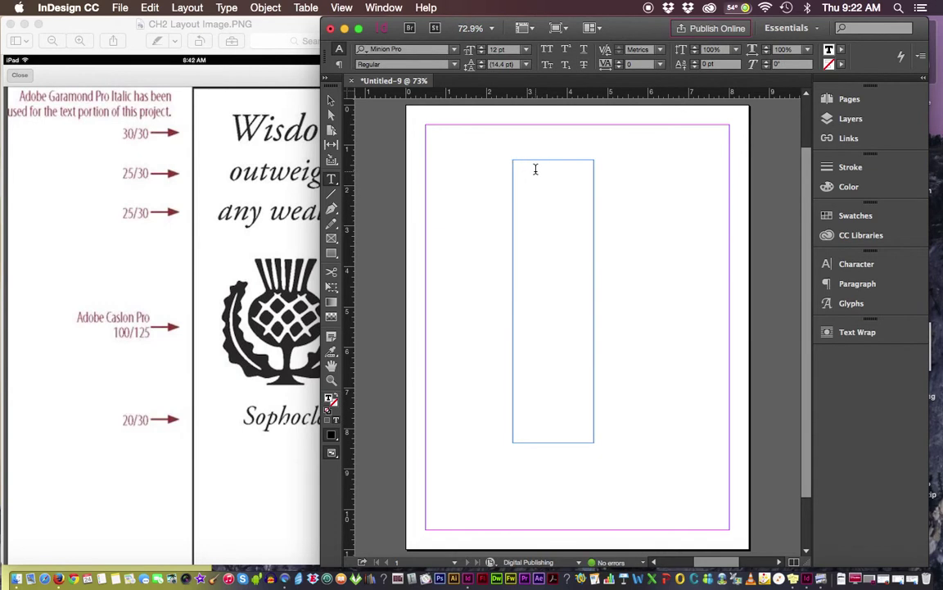
{"action": "left_click", "coordinate": [266, 8]}
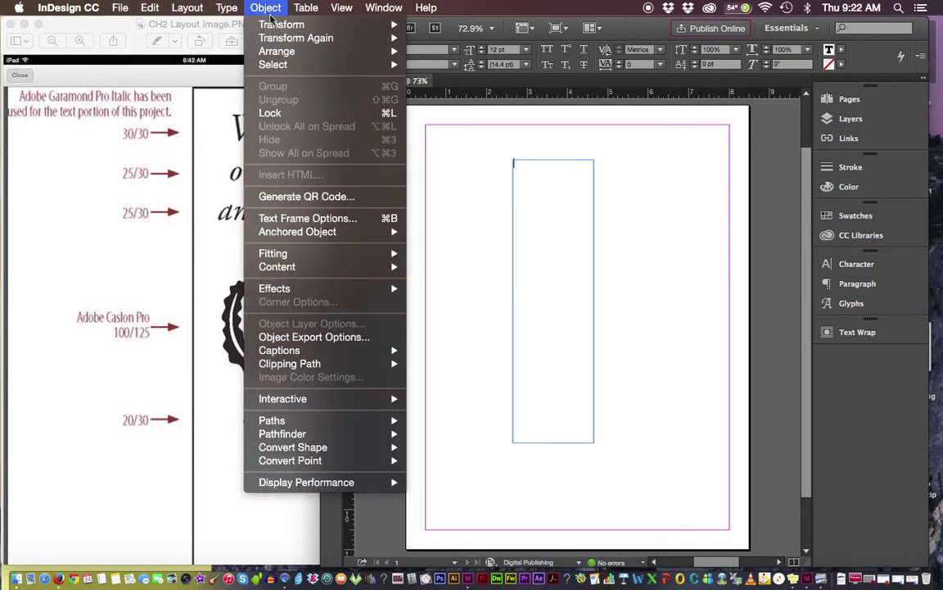
{"action": "left_click", "coordinate": [314, 220]}
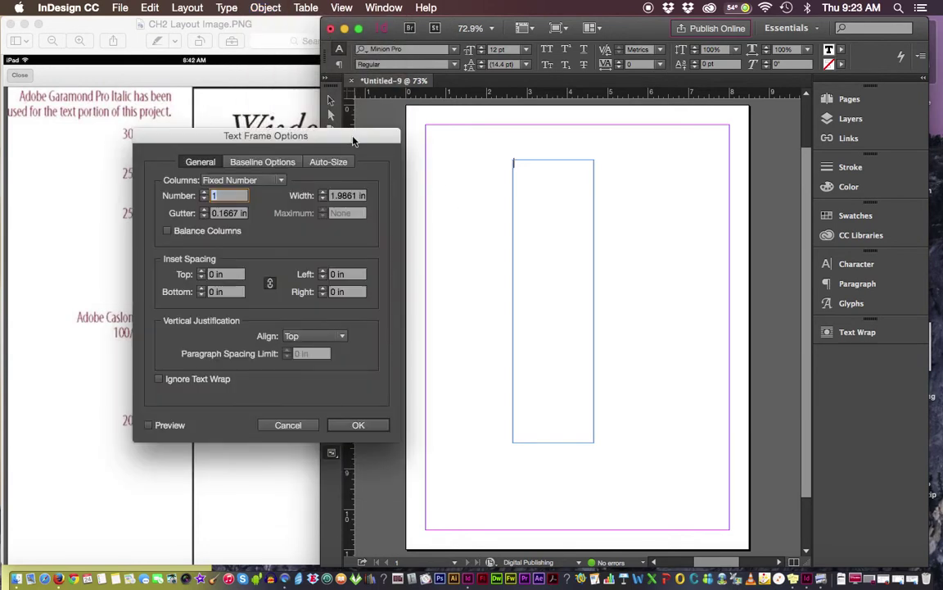
{"action": "left_click", "coordinate": [265, 7]}
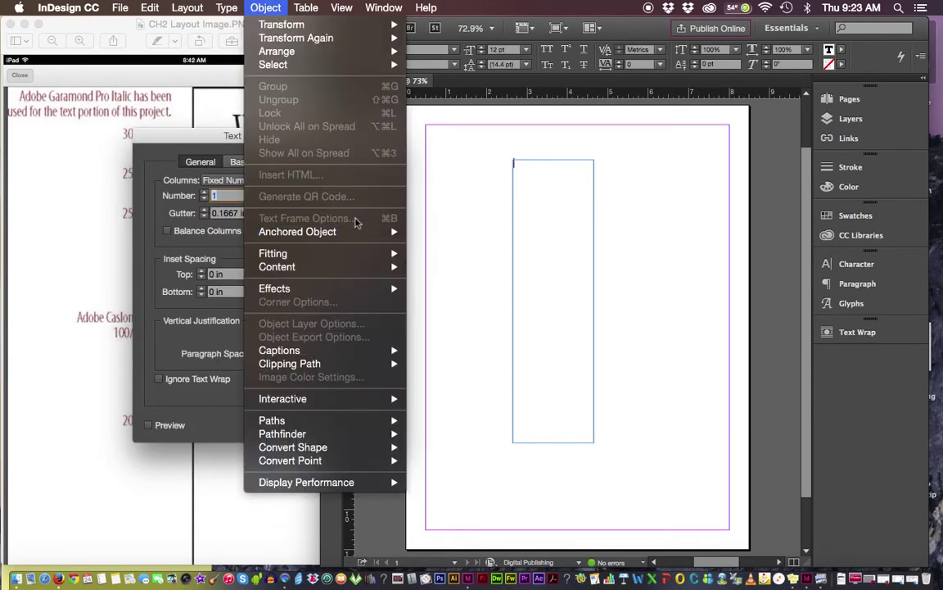
{"action": "key", "text": "Escape"}
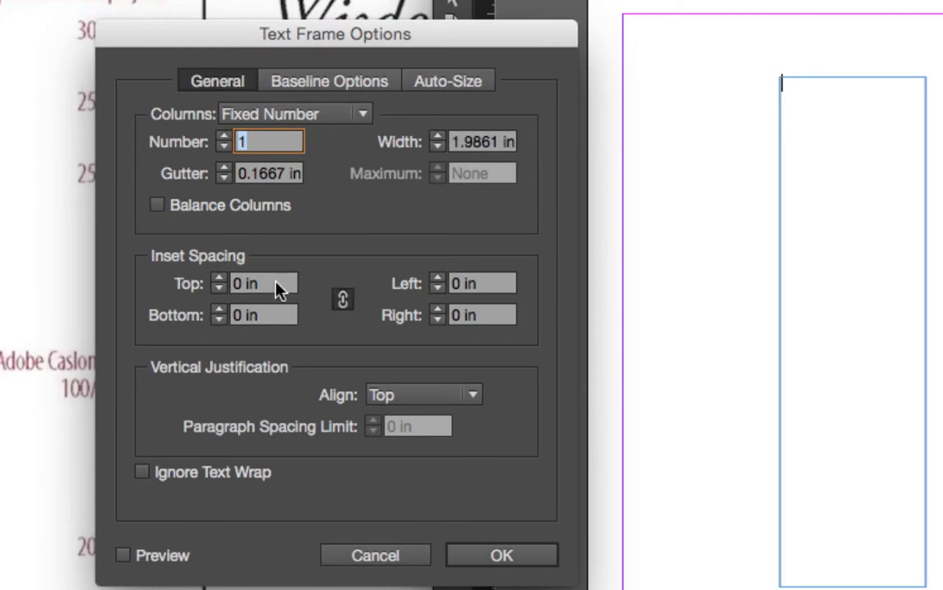
Set a linked inset spacing of 0.25 in on all sides of the text frame and apply it.
{"action": "left_click", "coordinate": [343, 301]}
{"action": "left_click", "coordinate": [218, 279]}
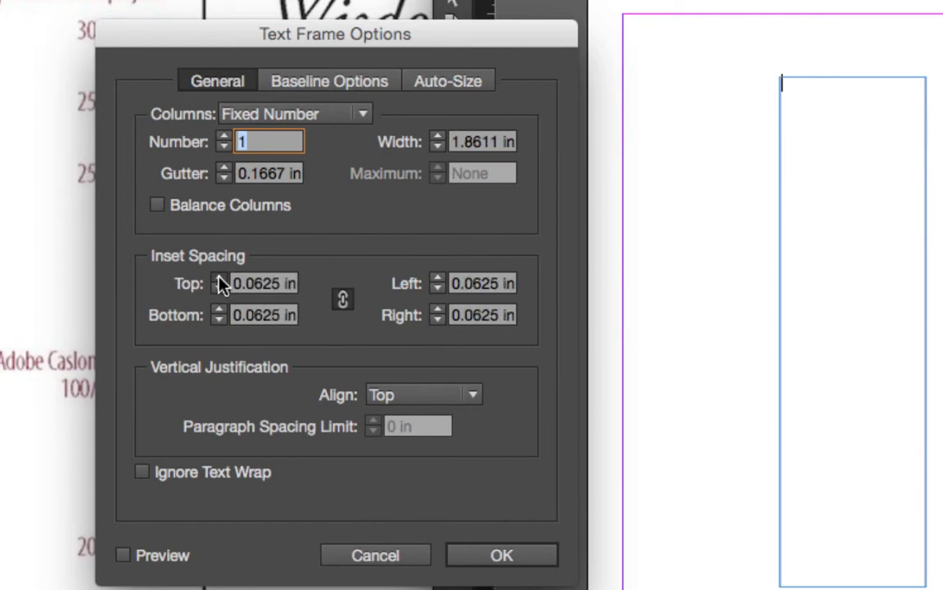
{"action": "left_click", "coordinate": [219, 280]}
{"action": "left_click", "coordinate": [286, 284]}
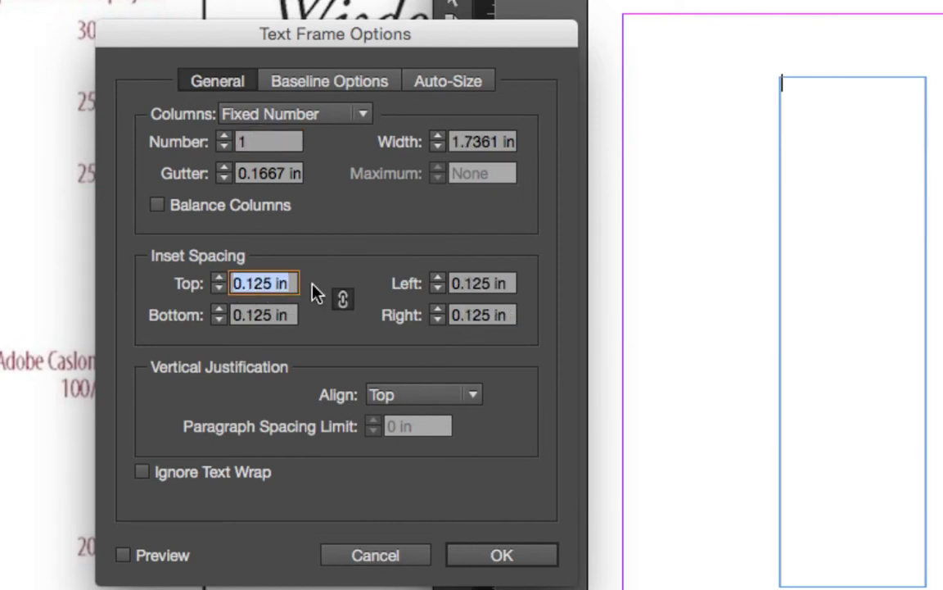
{"action": "type", "text": "0.25"}
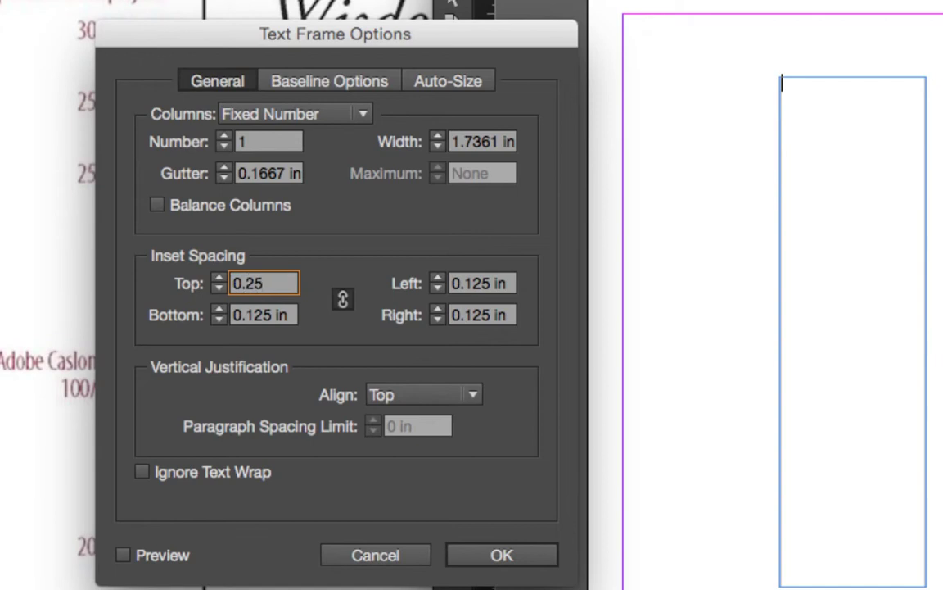
{"action": "key", "text": "Return"}
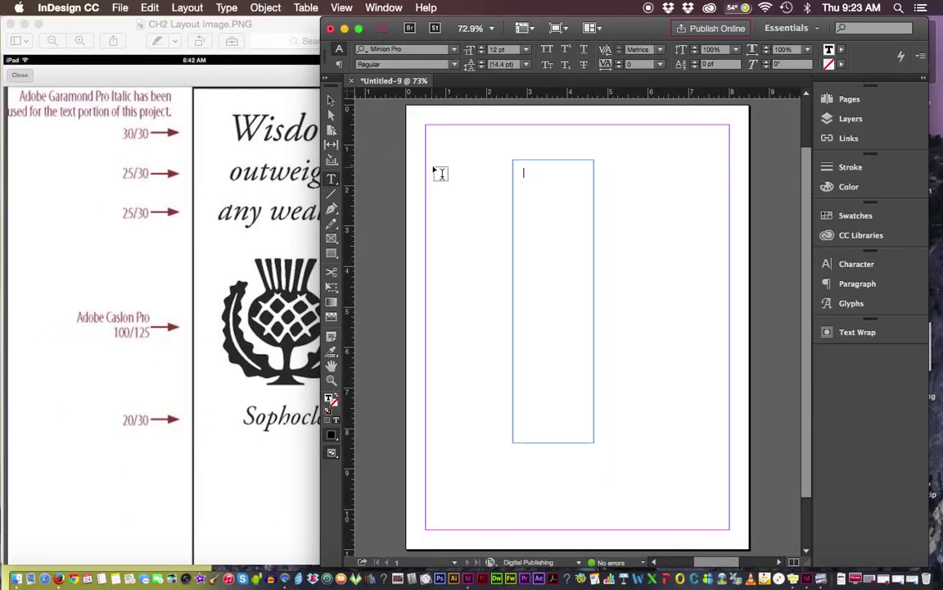
Keep the Normal screen mode and select the text frame with the Selection tool to inspect its inset guides.
{"action": "left_click", "coordinate": [331, 457]}
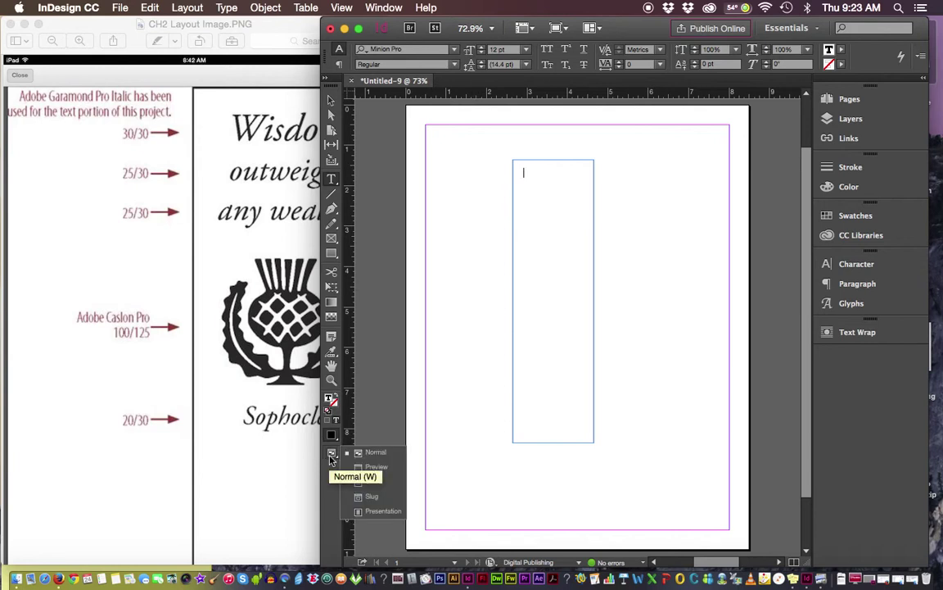
{"action": "left_click", "coordinate": [376, 453]}
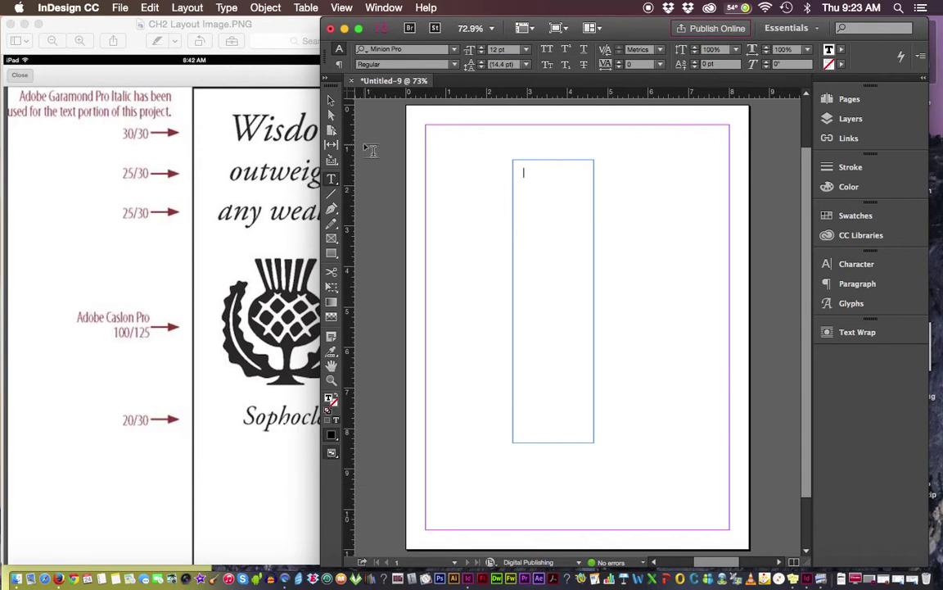
{"action": "left_click", "coordinate": [330, 100]}
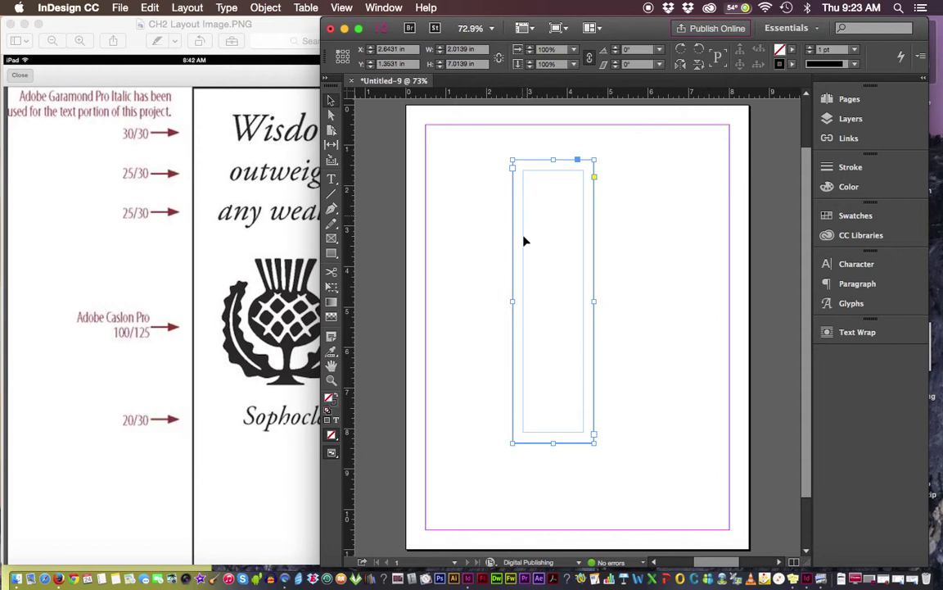
Reveal the full quote in the reference image and enter Wisdom, outweighs, any wealth., Z and Sophocles as five separate lines in the text frame.
{"action": "double_click", "coordinate": [559, 176]}
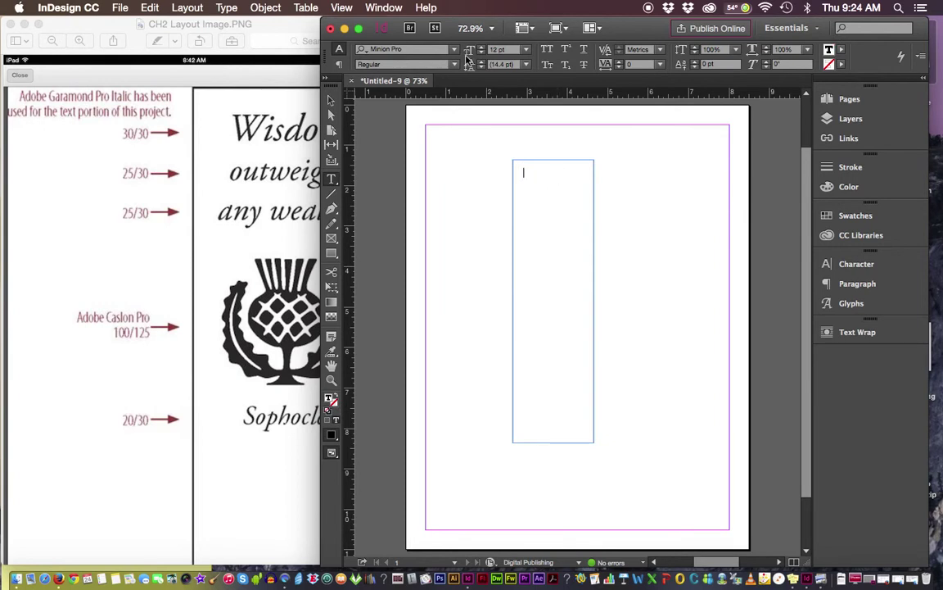
{"action": "left_click_drag", "start_coordinate": [262, 26], "coordinate": [226, 27]}
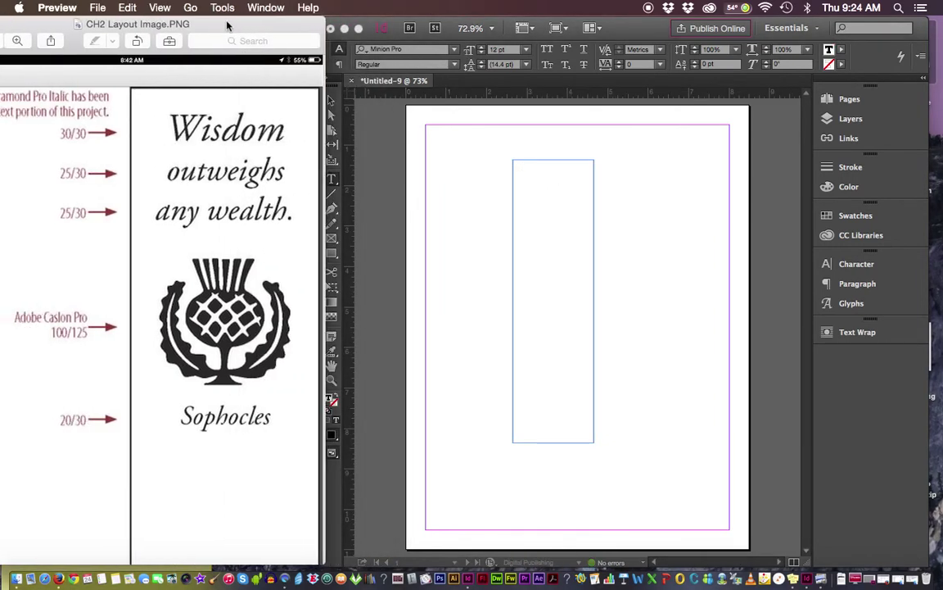
{"action": "left_click", "coordinate": [548, 189]}
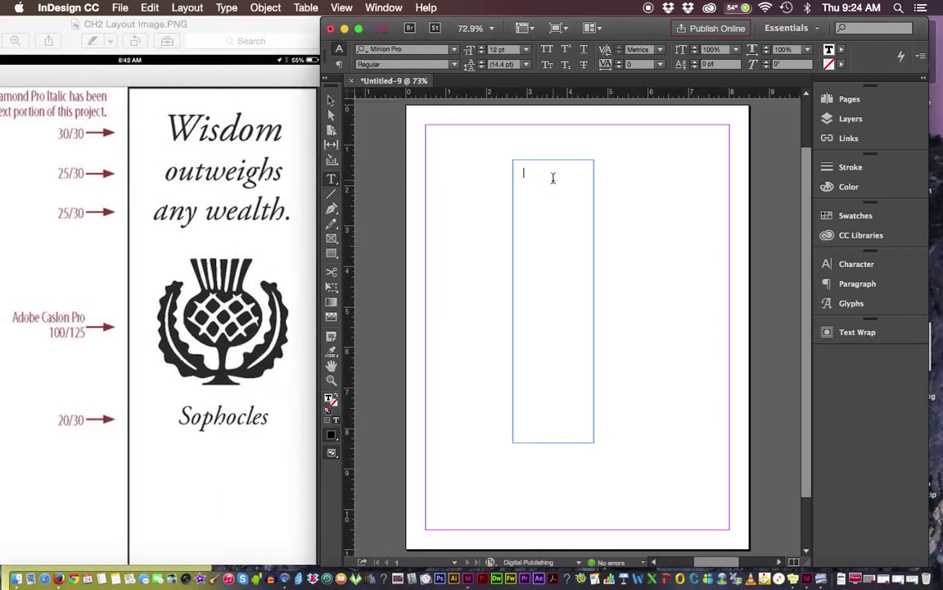
{"action": "type", "text": "Wisdom"}
{"action": "key", "text": "Return"}
{"action": "type", "text": "outweighs"}
{"action": "key", "text": "Return"}
{"action": "type", "text": "any wealth."}
{"action": "key", "text": "Return"}
{"action": "type", "text": "Z"}
{"action": "key", "text": "Return"}
{"action": "type", "text": "Sophocles"}
Select the placeholder Z on the fourth line and examine the entered text up close.
{"action": "double_click", "coordinate": [525, 195]}
{"action": "key", "text": "super+equal"}
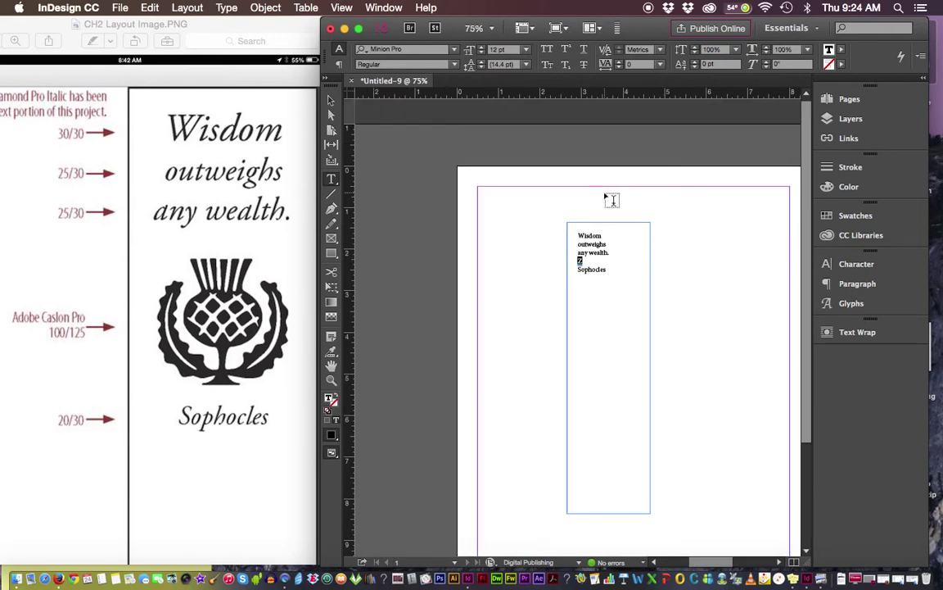
{"action": "key", "text": "super+equal"}
{"action": "key", "text": "super+equal"}
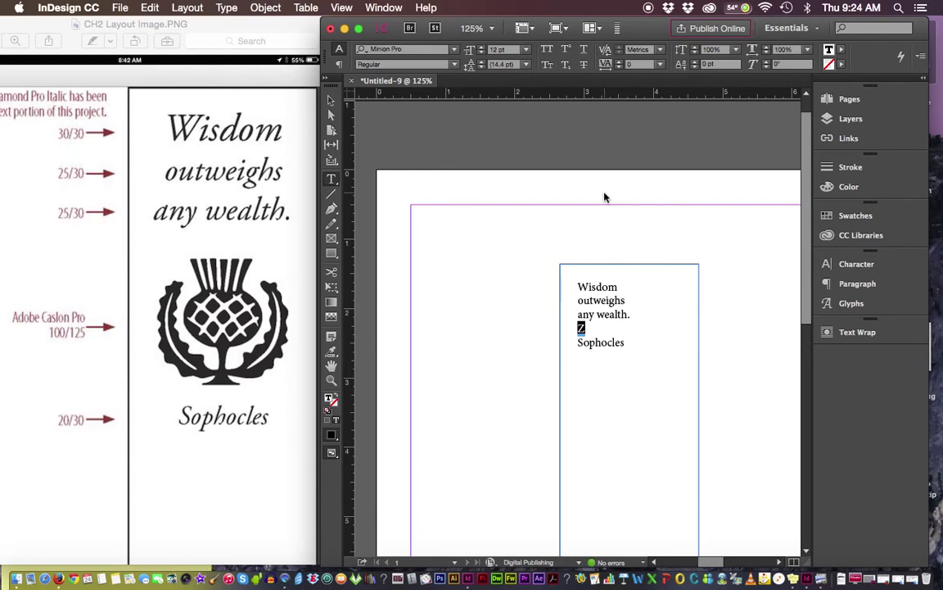
{"action": "key", "text": "super+equal"}
{"action": "key", "text": "super+equal"}
{"action": "key", "text": "super+equal"}
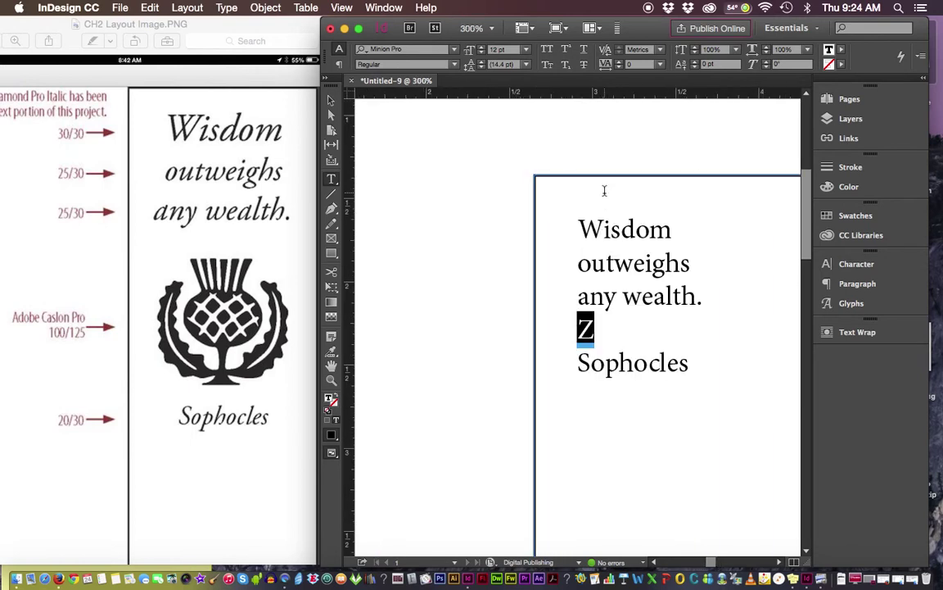
{"action": "mouse_move", "coordinate": [586, 331]}
{"action": "key", "text": "super+minus"}
{"action": "key", "text": "super+minus"}
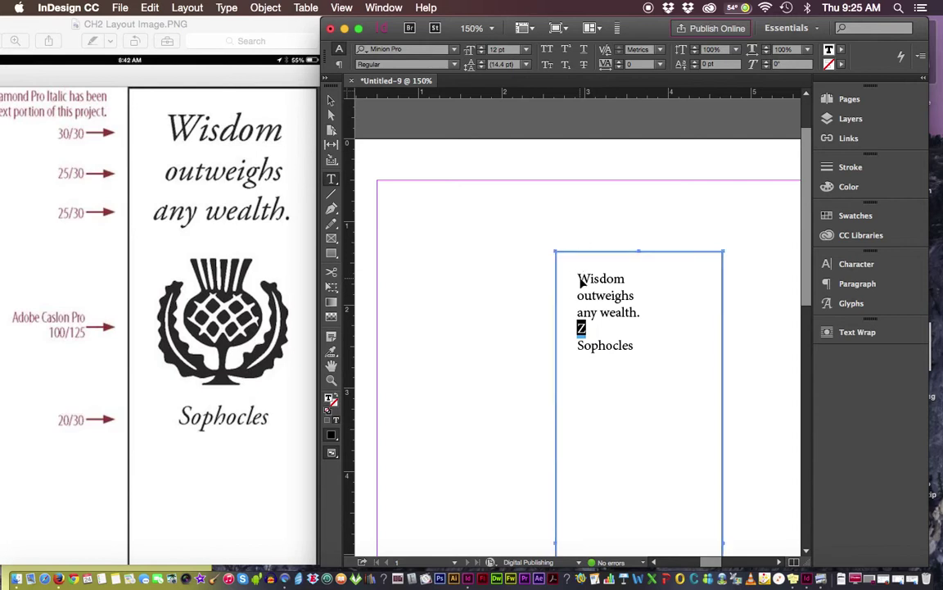
Select all five lines of text in the frame, from Wisdom through Sophocles.
{"action": "key", "text": "super+a"}
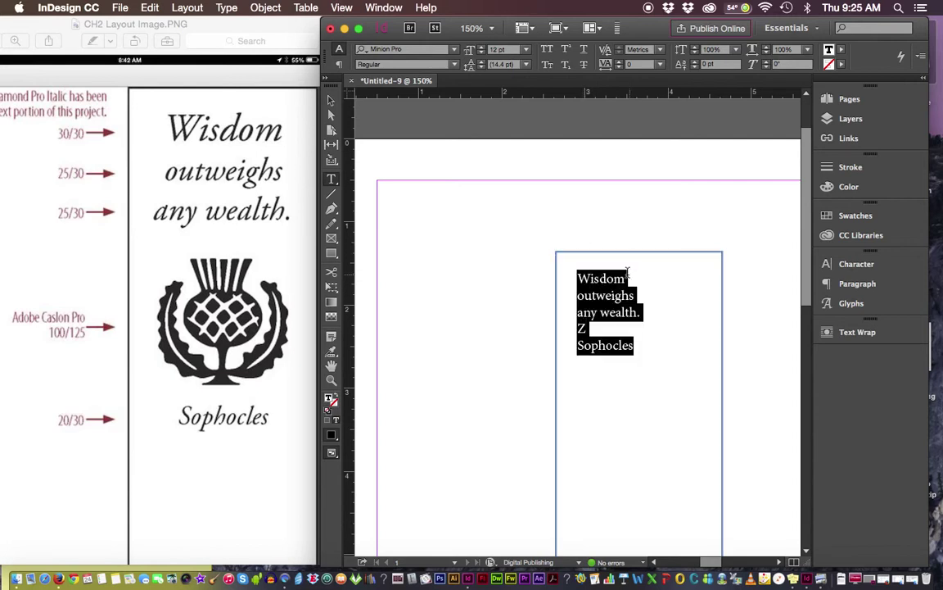
{"action": "left_click", "coordinate": [577, 267]}
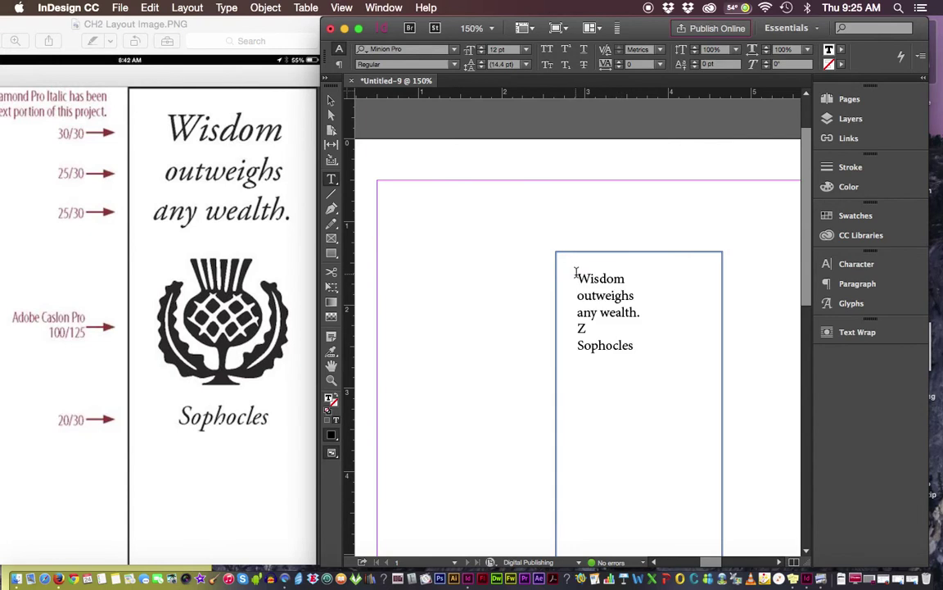
{"action": "left_click_drag", "start_coordinate": [575, 269], "coordinate": [648, 384]}
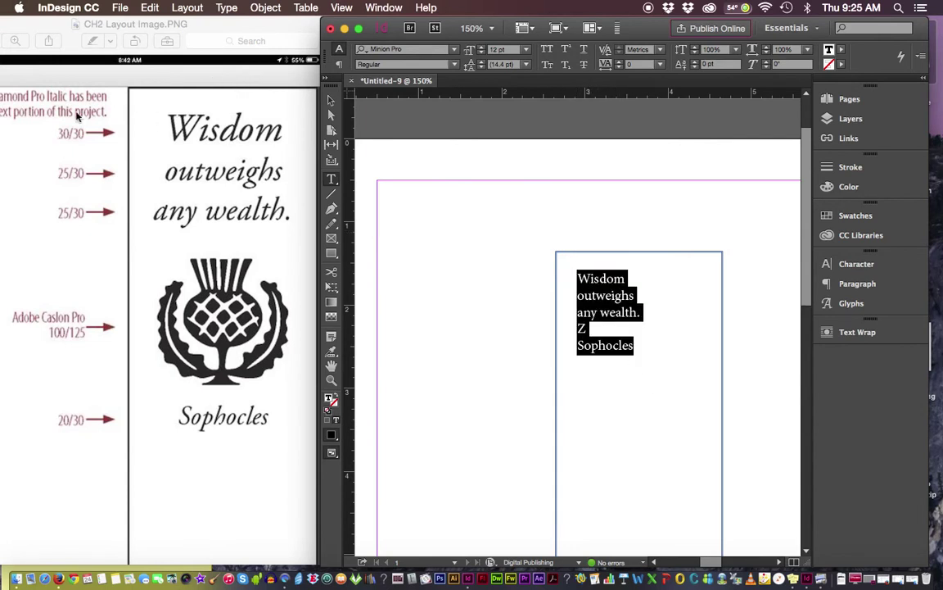
Switch to Preview, bring the reference image fully into view to read its font and size/leading notes, and return to InDesign.
{"action": "left_click_drag", "start_coordinate": [56, 24], "coordinate": [114, 25]}
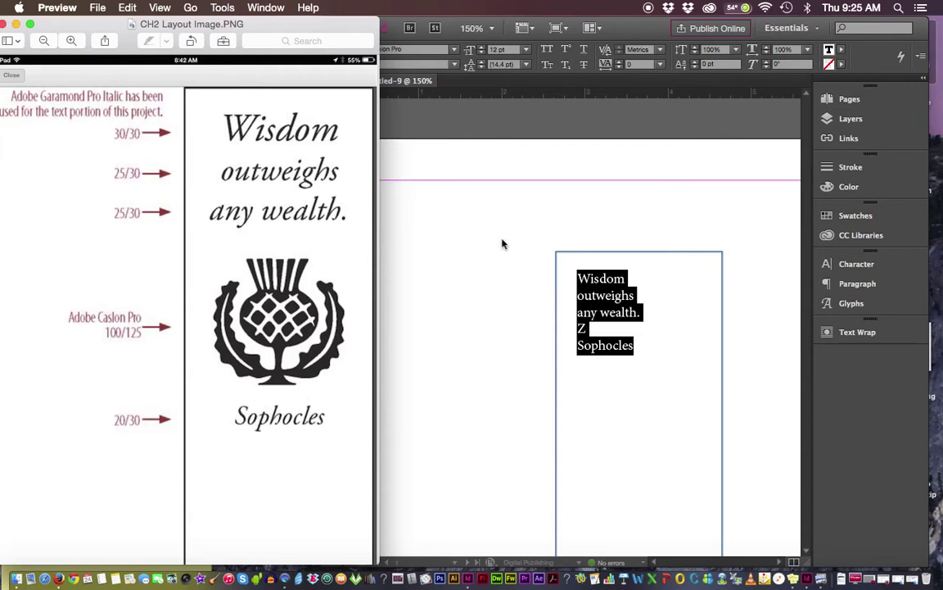
{"action": "left_click_drag", "start_coordinate": [86, 23], "coordinate": [99, 23]}
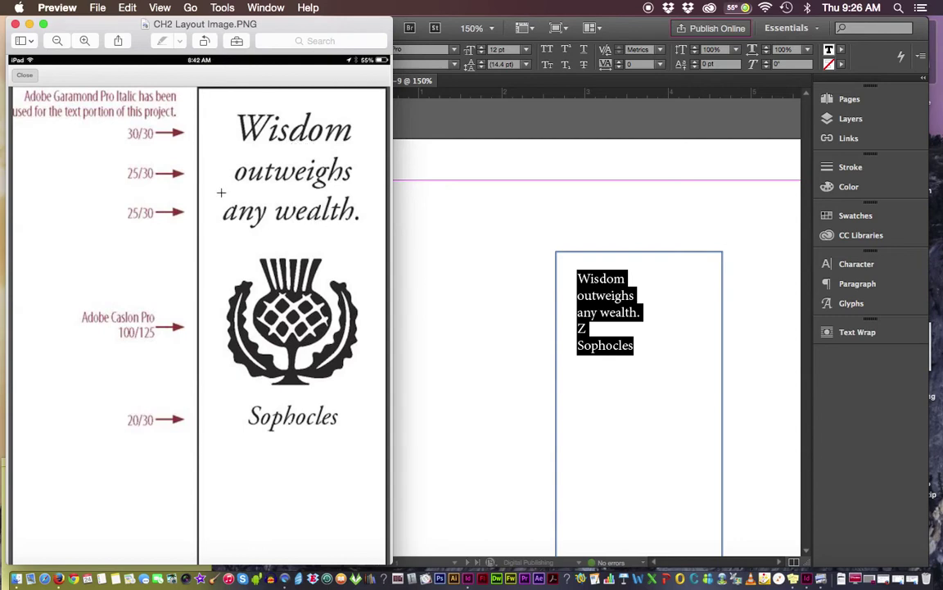
{"action": "left_click", "coordinate": [510, 139]}
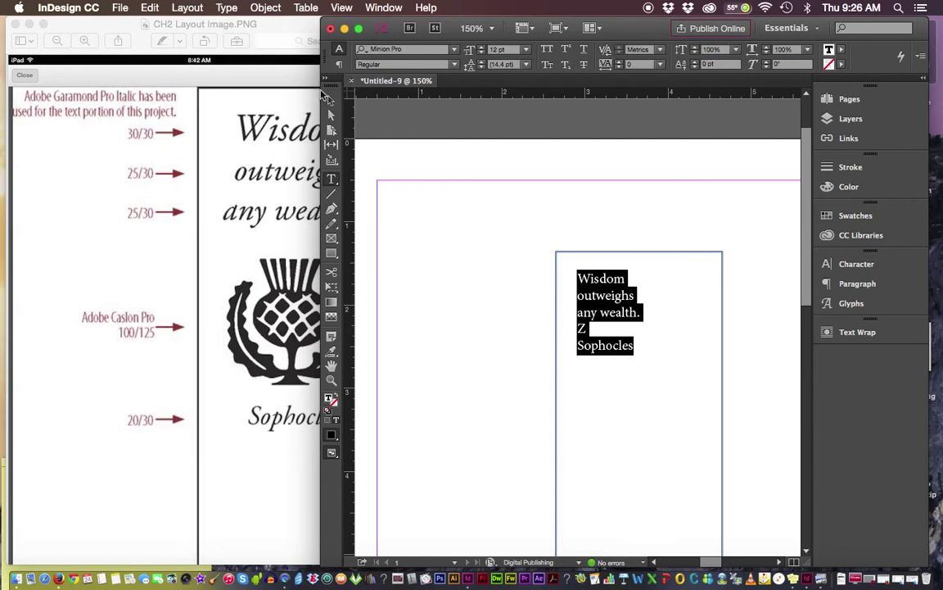
Widen the document window beside the reference image and look over the character, paragraph and glyph settings for the selected text.
{"action": "left_click_drag", "start_coordinate": [289, 91], "coordinate": [244, 95]}
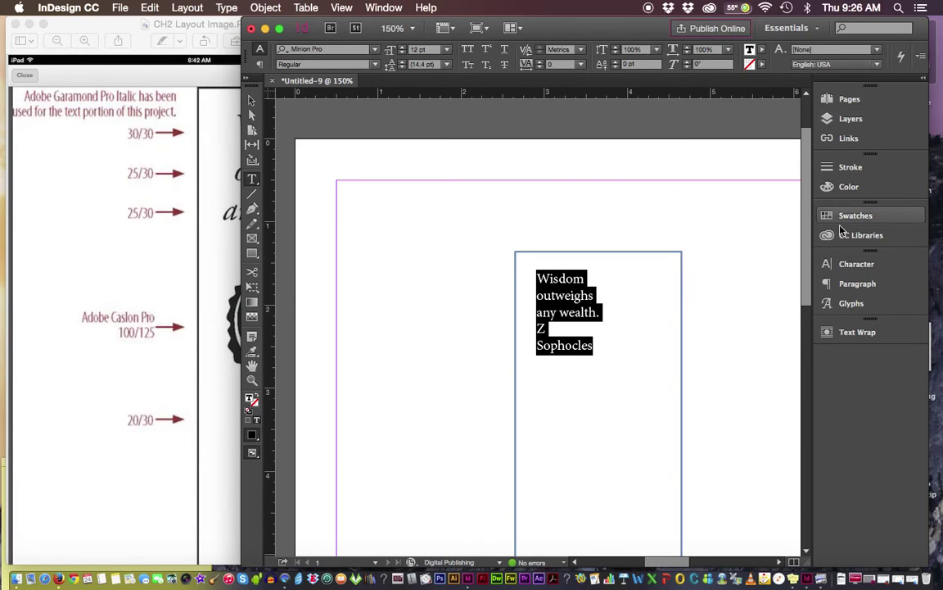
{"action": "left_click", "coordinate": [857, 266]}
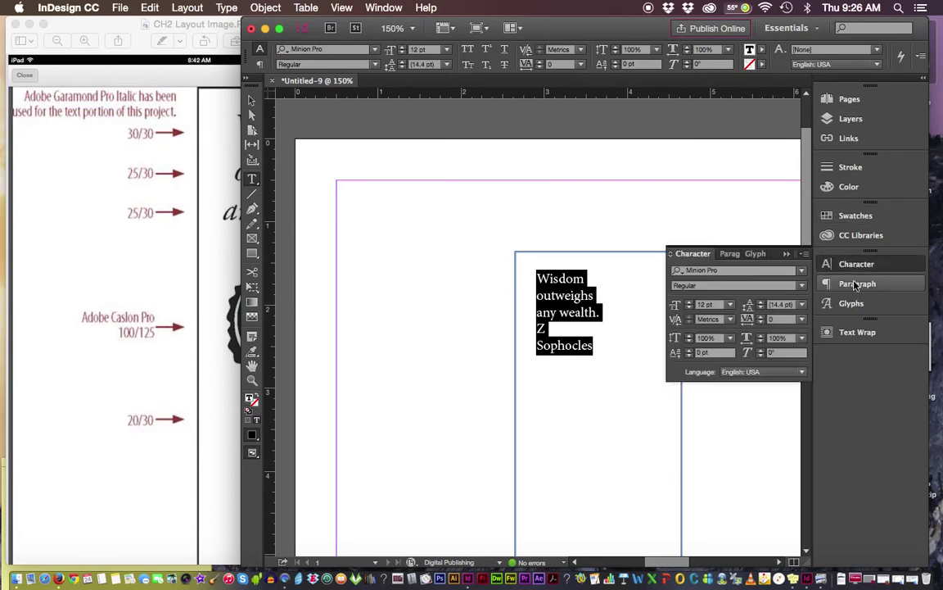
{"action": "left_click", "coordinate": [855, 283]}
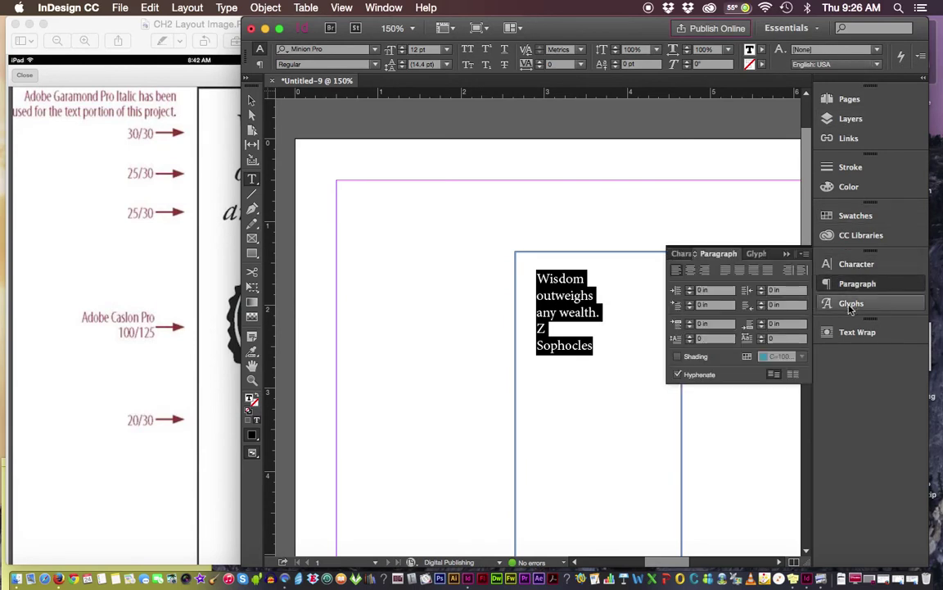
{"action": "left_click", "coordinate": [851, 304]}
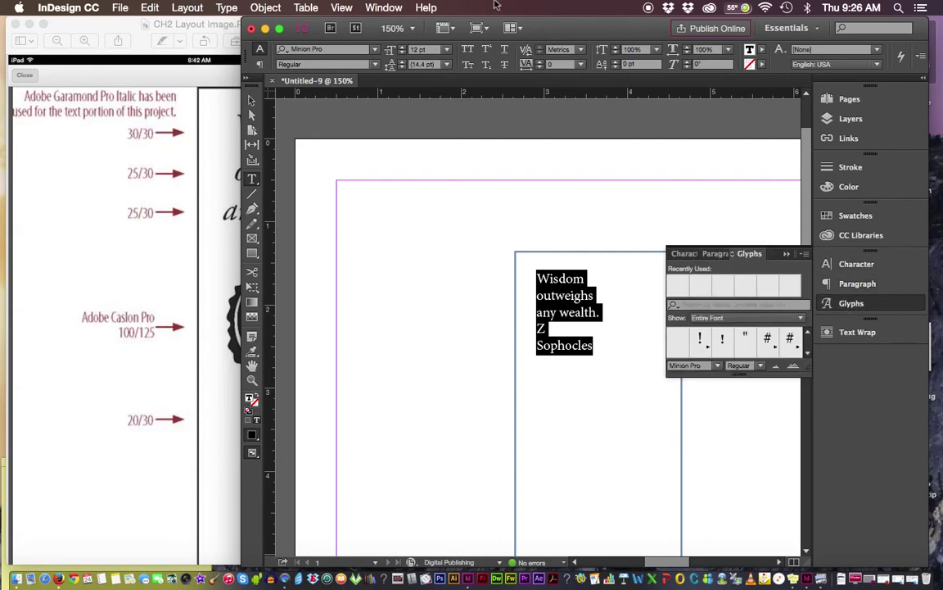
{"action": "left_click", "coordinate": [385, 8]}
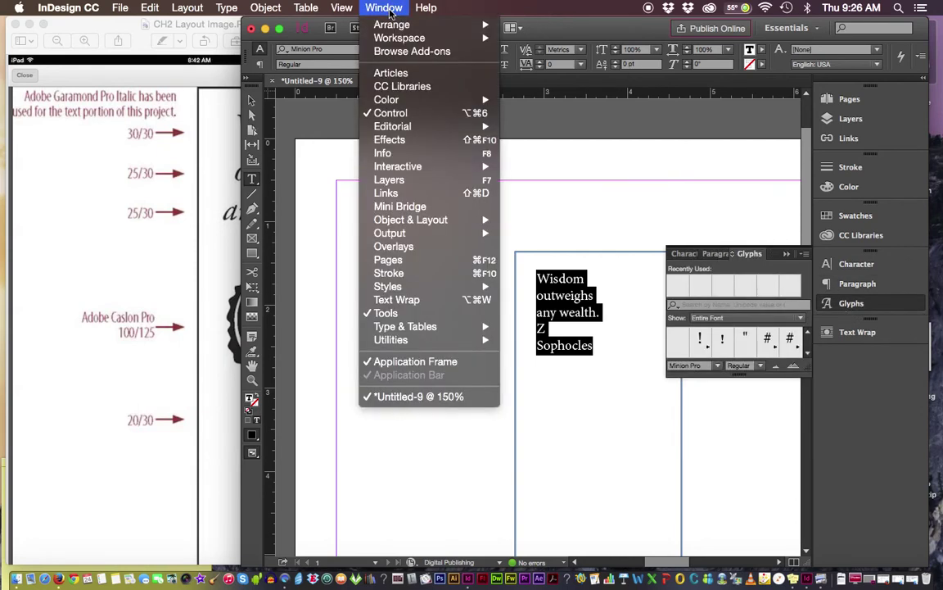
{"action": "mouse_move", "coordinate": [387, 328]}
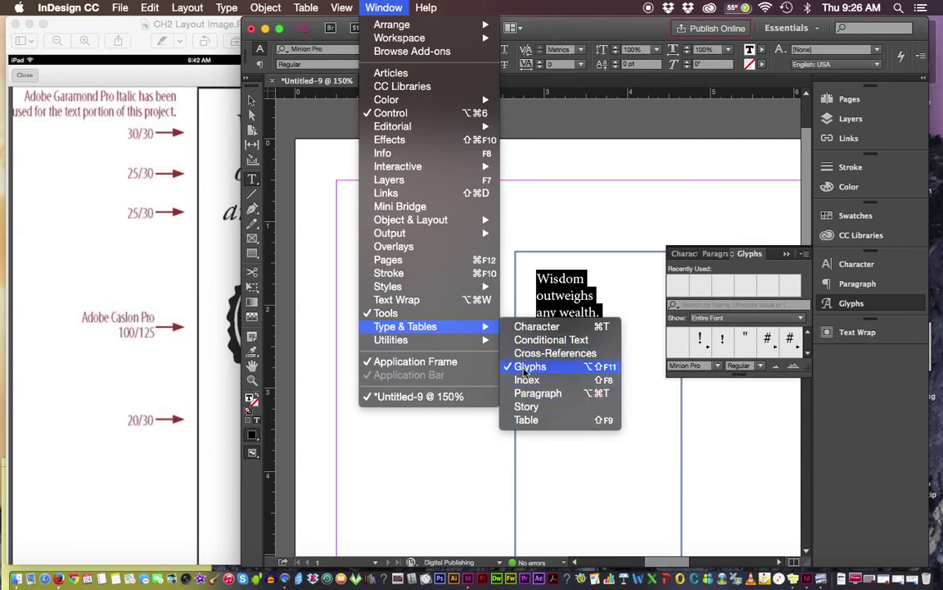
{"action": "mouse_move", "coordinate": [296, 9]}
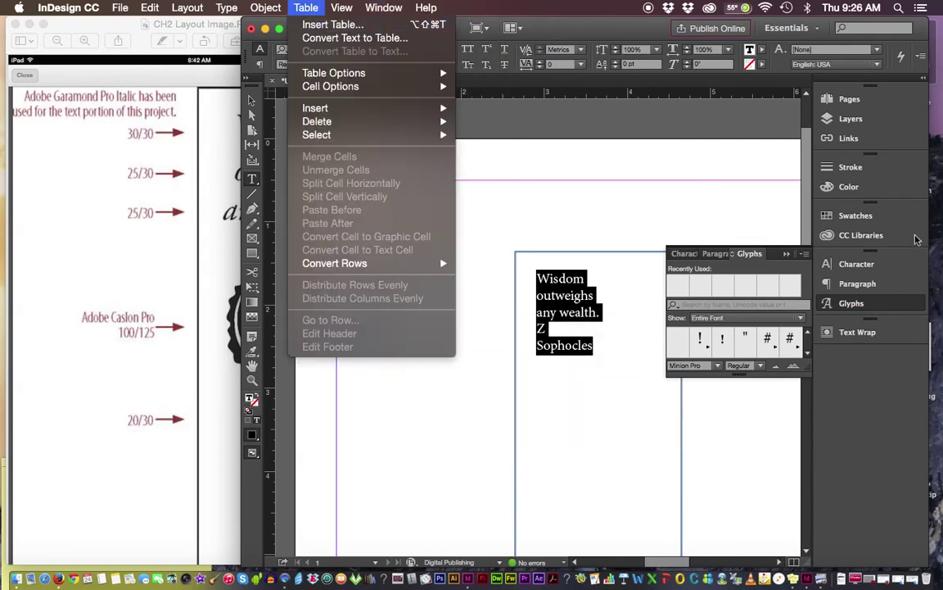
Set all five selected lines of the quote to the Adobe Garamond Pro font in the Italic style.
{"action": "left_click", "coordinate": [851, 265]}
{"action": "left_click", "coordinate": [852, 266]}
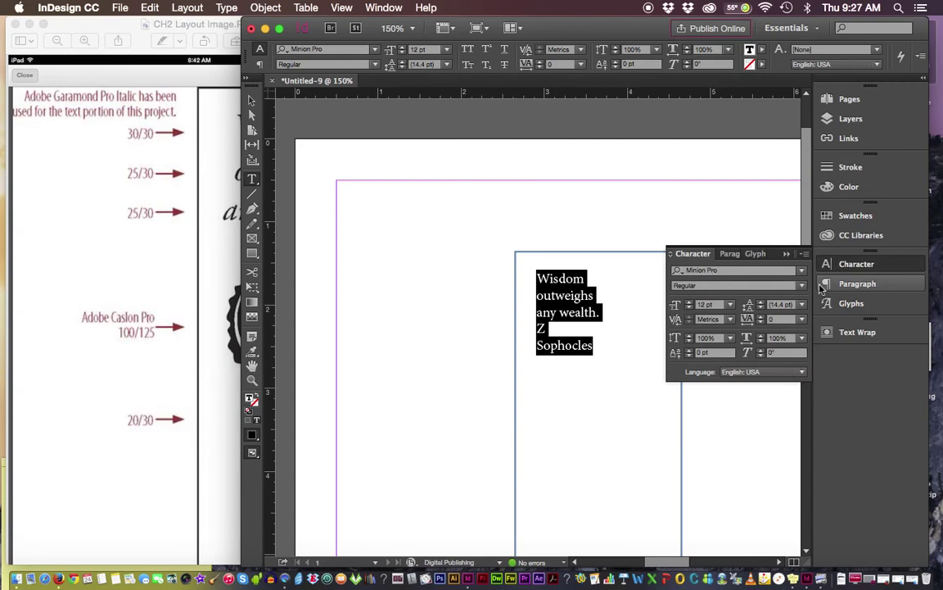
{"action": "left_click", "coordinate": [729, 270]}
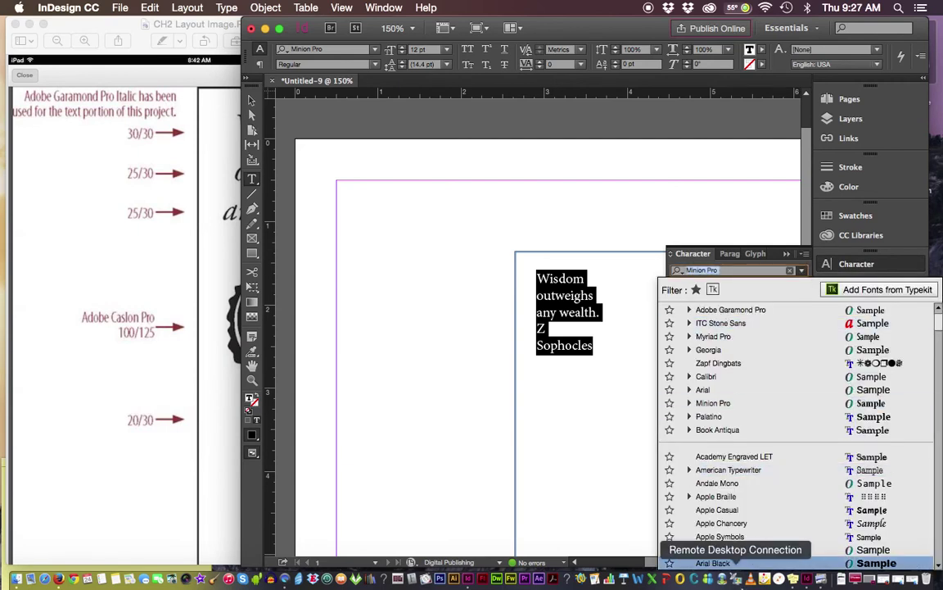
{"action": "left_click_drag", "start_coordinate": [936, 326], "coordinate": [940, 416]}
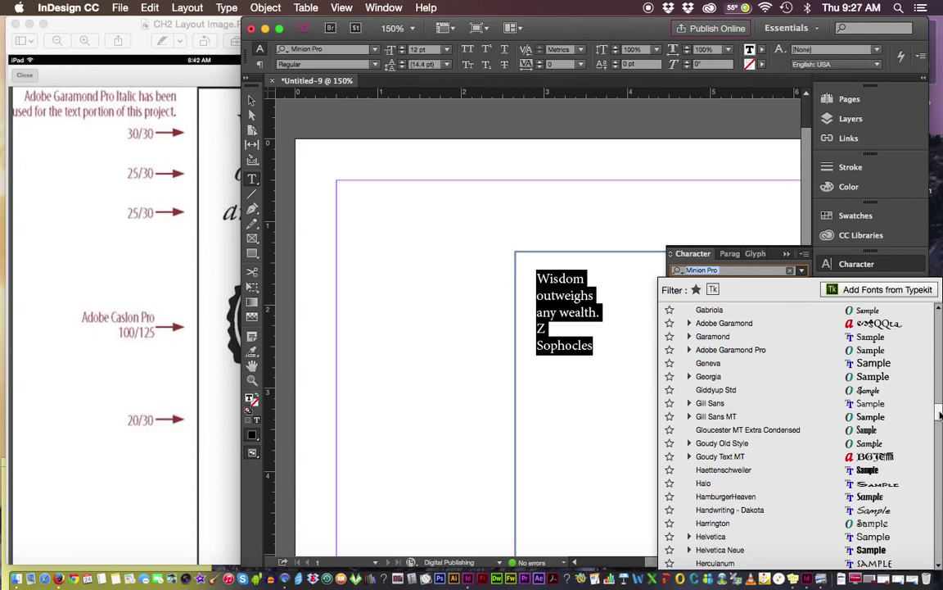
{"action": "left_click", "coordinate": [720, 350]}
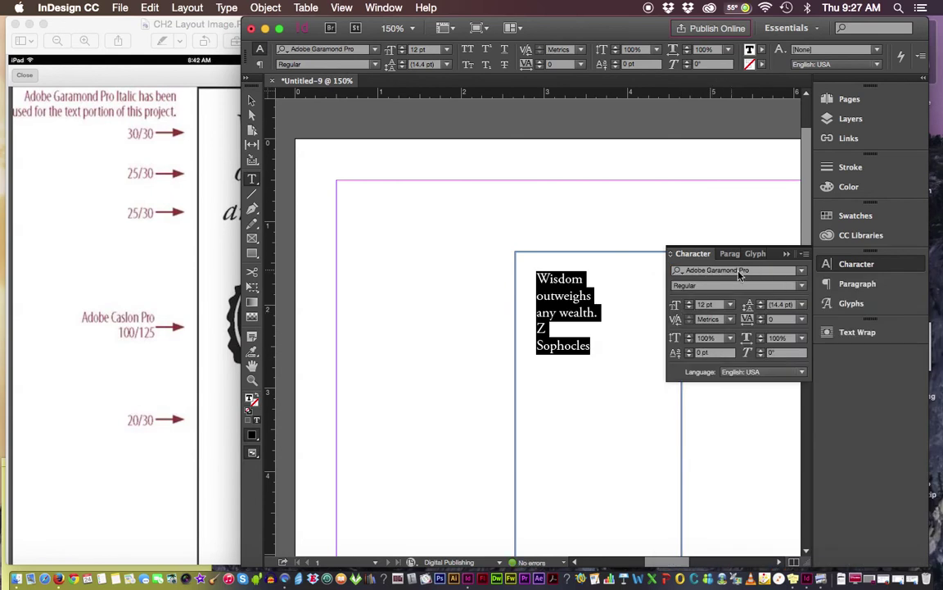
{"action": "left_click", "coordinate": [790, 285]}
{"action": "left_click", "coordinate": [801, 286]}
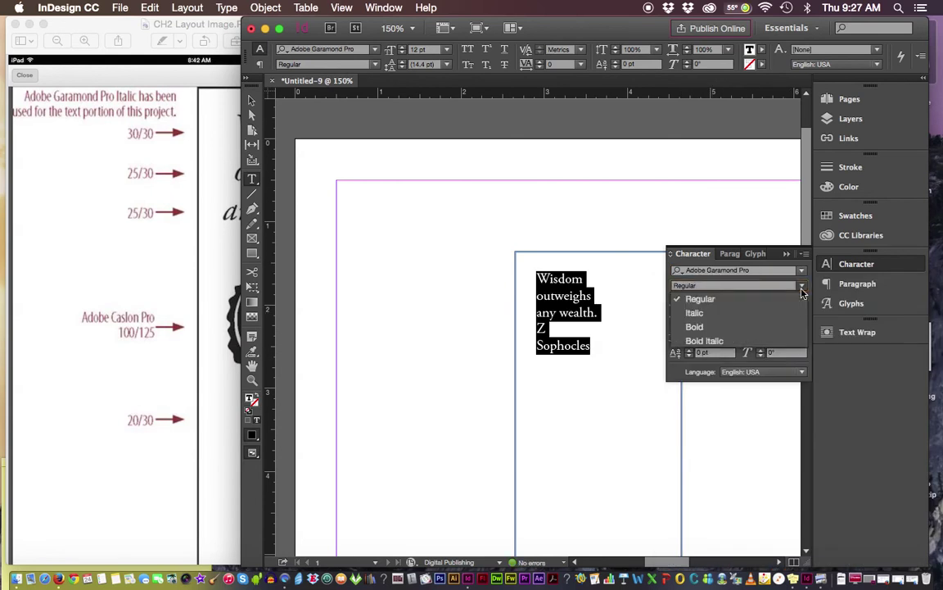
{"action": "left_click", "coordinate": [692, 313]}
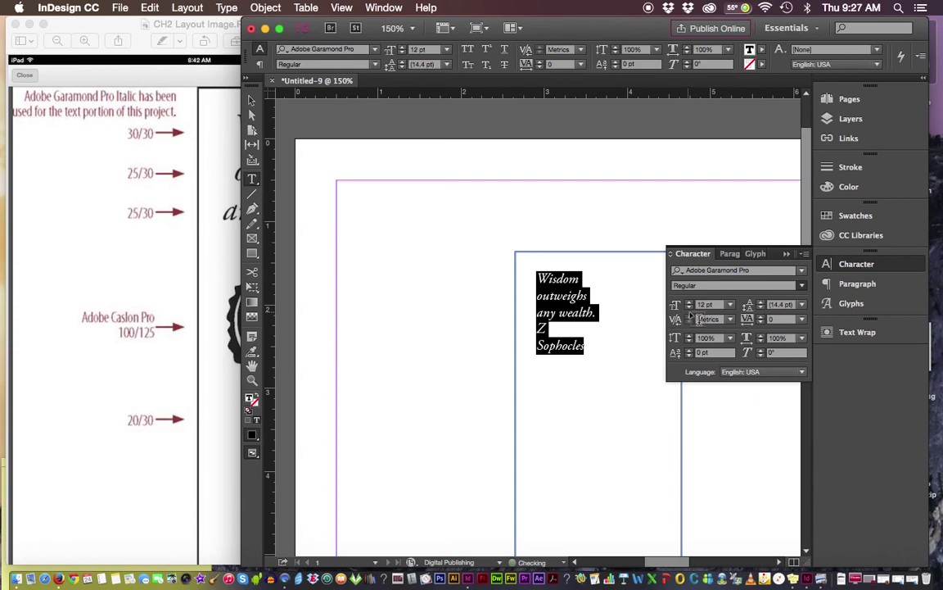
{"action": "left_click", "coordinate": [786, 254]}
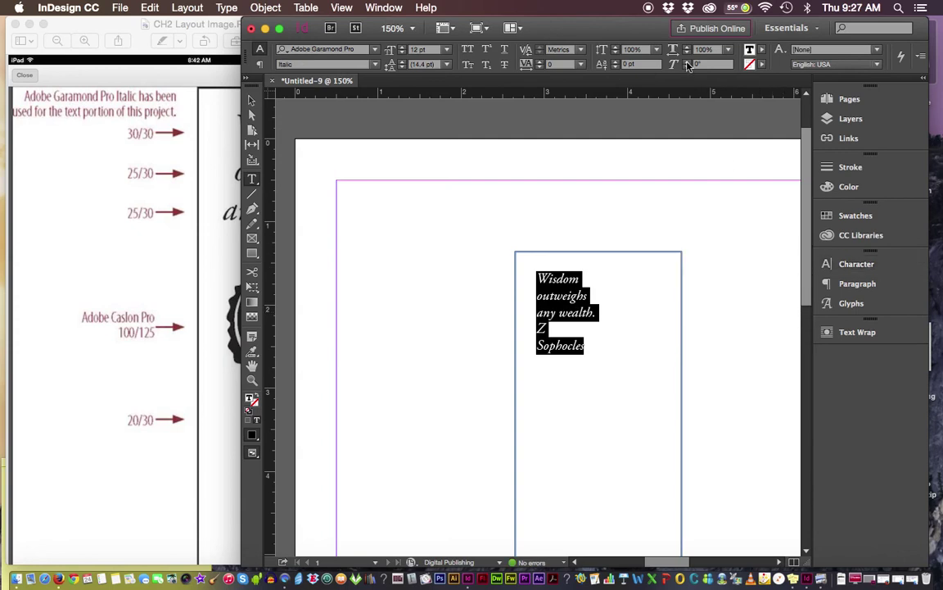